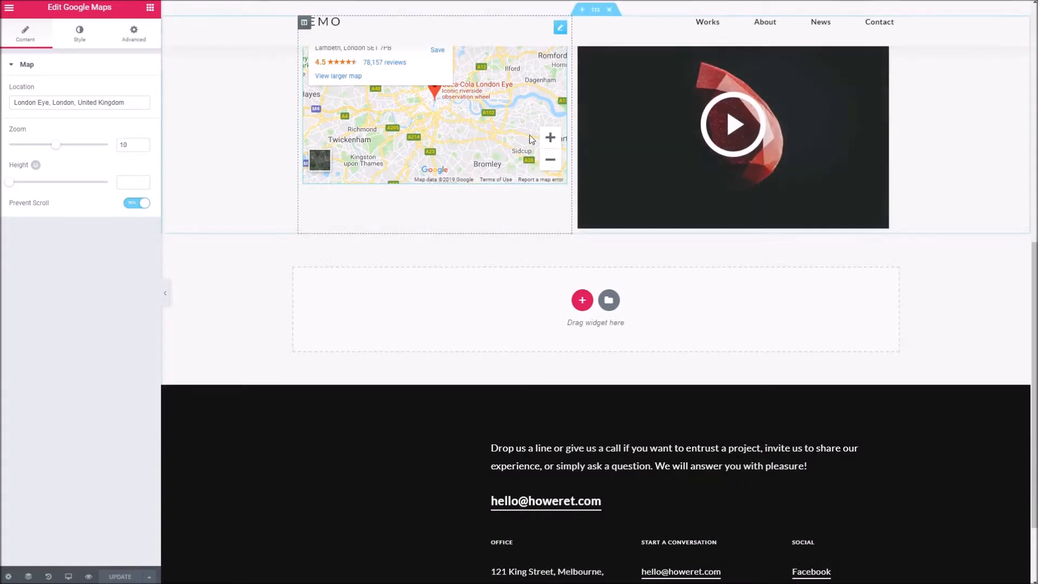
Step: Add a single-column section below the map and video and give it a solid light grey background colour
left_click(582, 300)
left_click(459, 338)
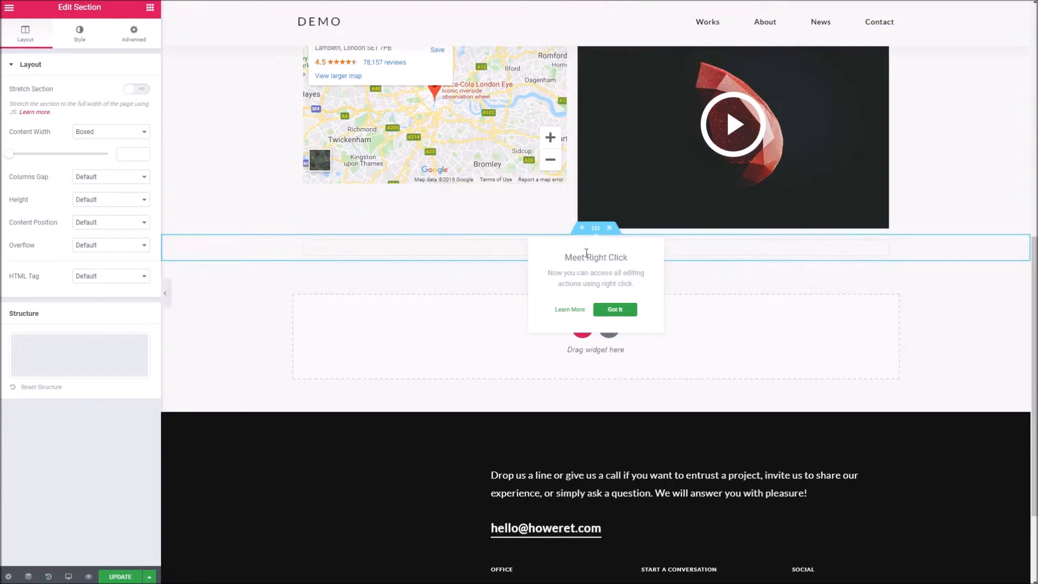
left_click(79, 35)
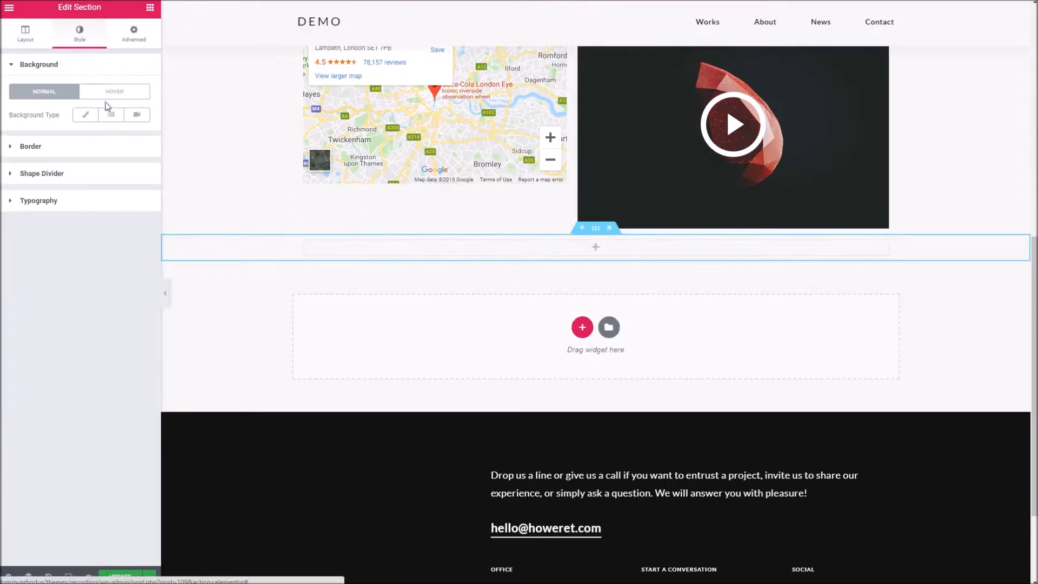
left_click(86, 114)
left_click(136, 137)
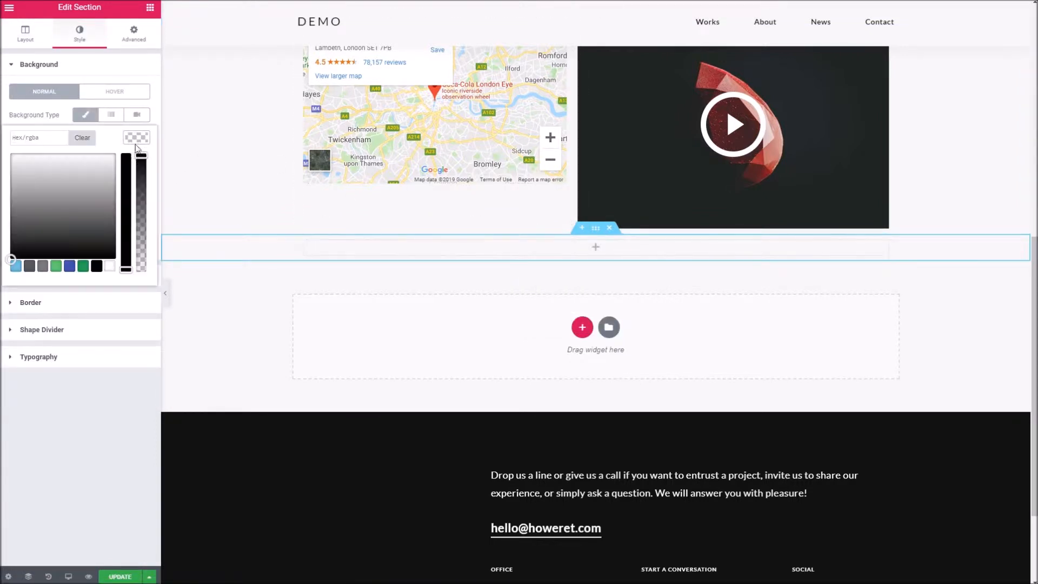
left_click(82, 167)
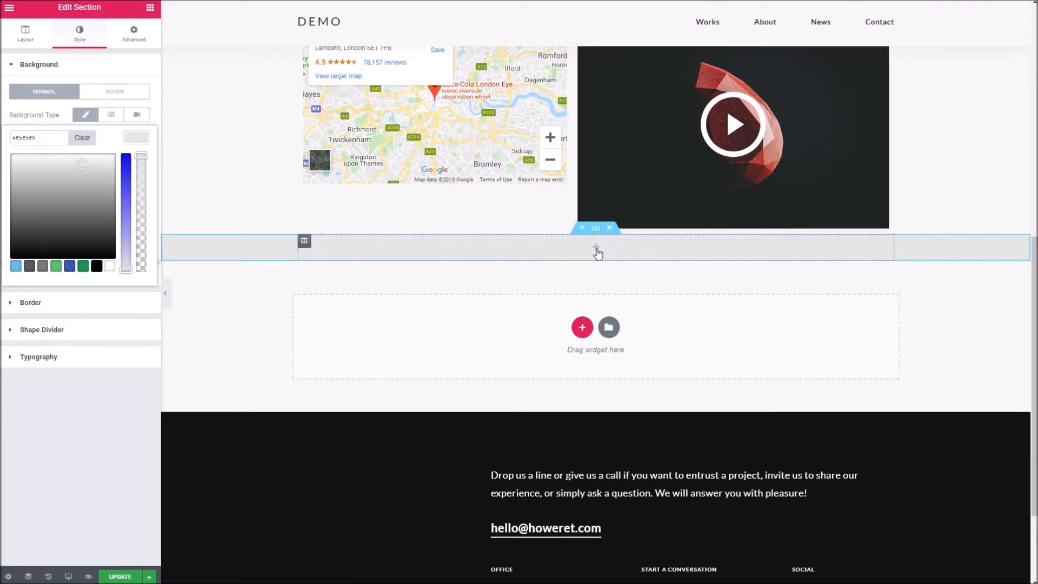
Step: Unlink the grey section's padding values and set its top and bottom padding to 80 px
left_click(129, 37)
left_click(145, 153)
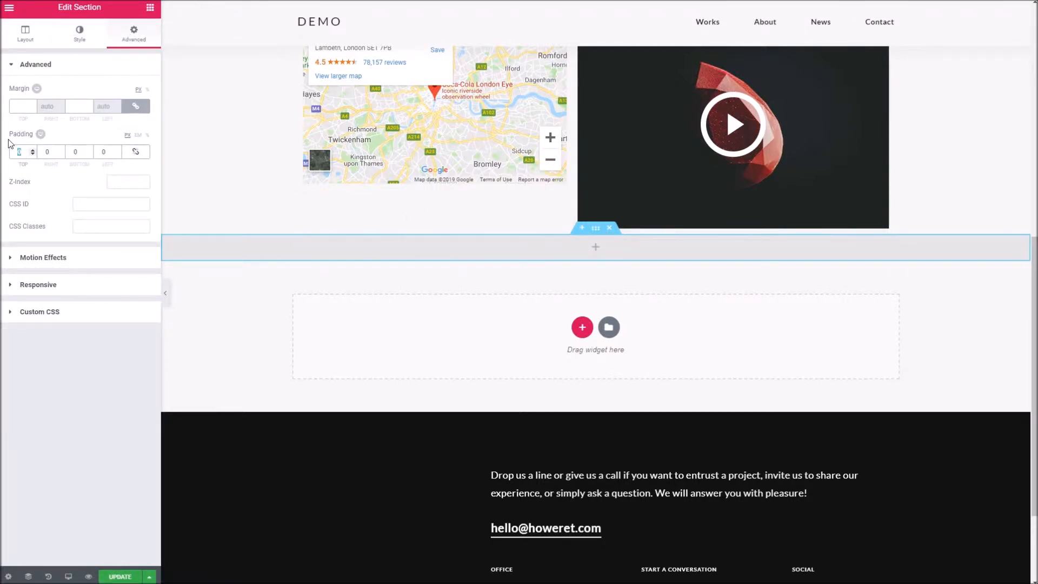
type("80")
key("Tab")
key("Tab")
type("80")
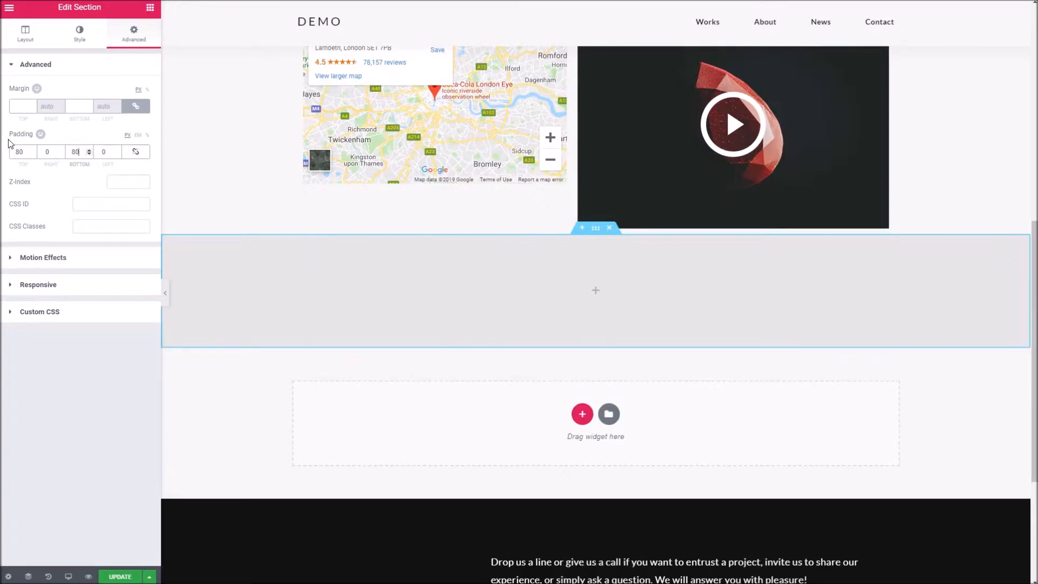
Step: Insert a Portfolio Posts widget from the Howeret elements into the empty grey section
left_click(590, 293)
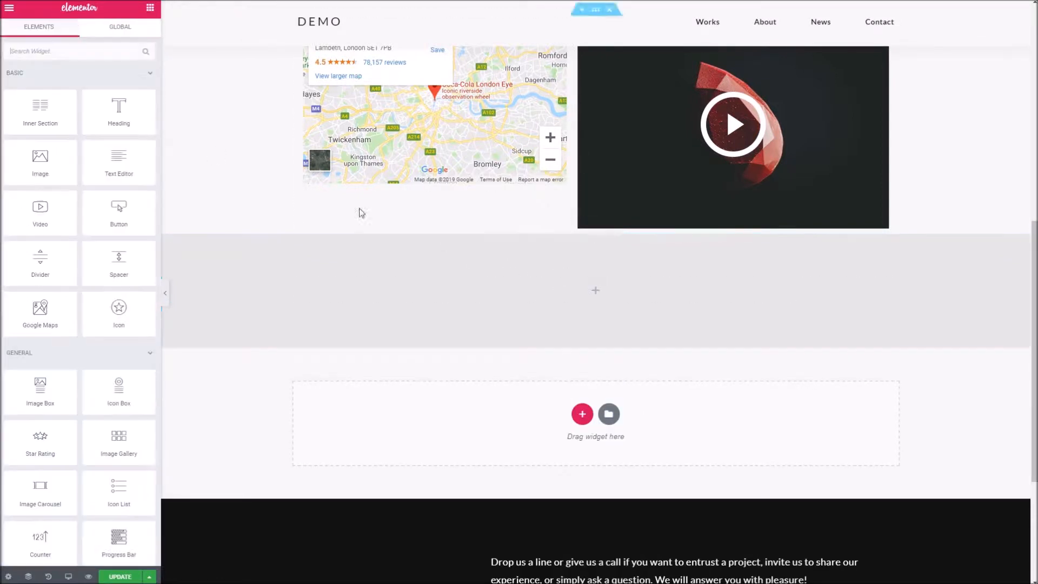
scroll(81, 270, "down", 10)
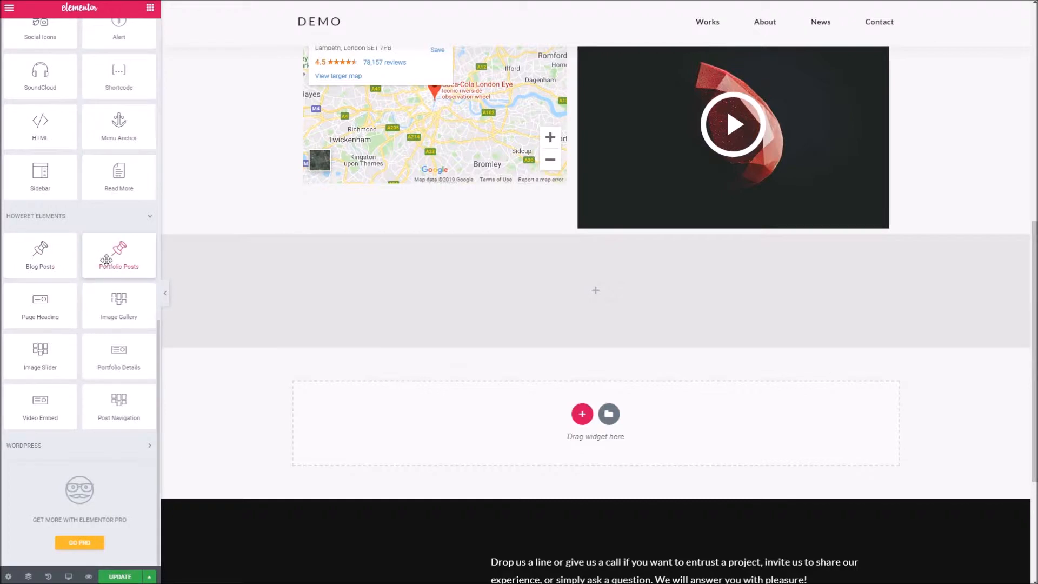
left_click_drag(110, 258, 501, 311)
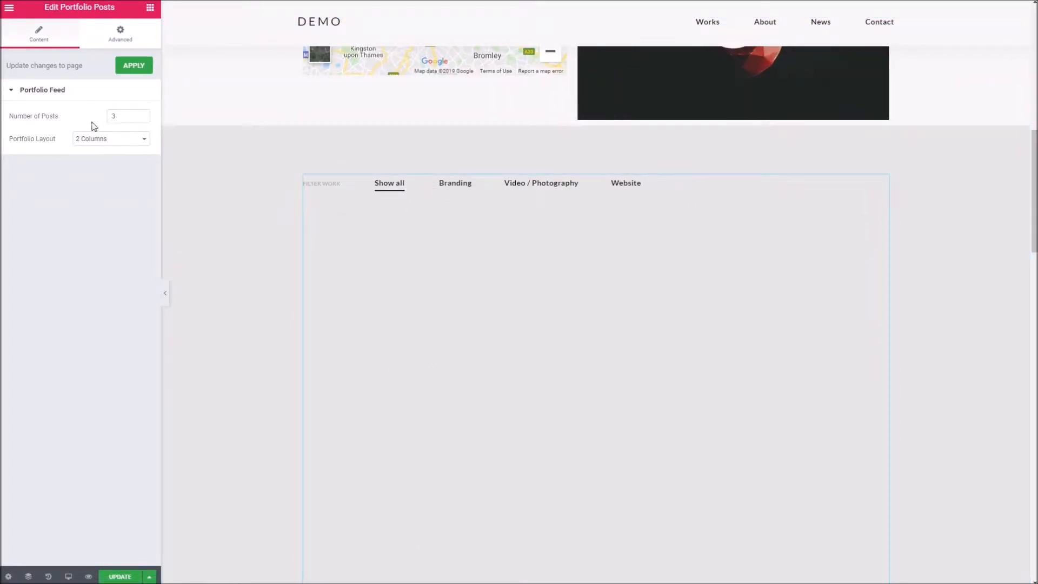
Step: Set the portfolio feed to 6 posts in a 3 Columns layout and apply the changes to the page
left_click_drag(119, 117, 91, 120)
type("6")
left_click(99, 143)
left_click(96, 159)
left_click(134, 66)
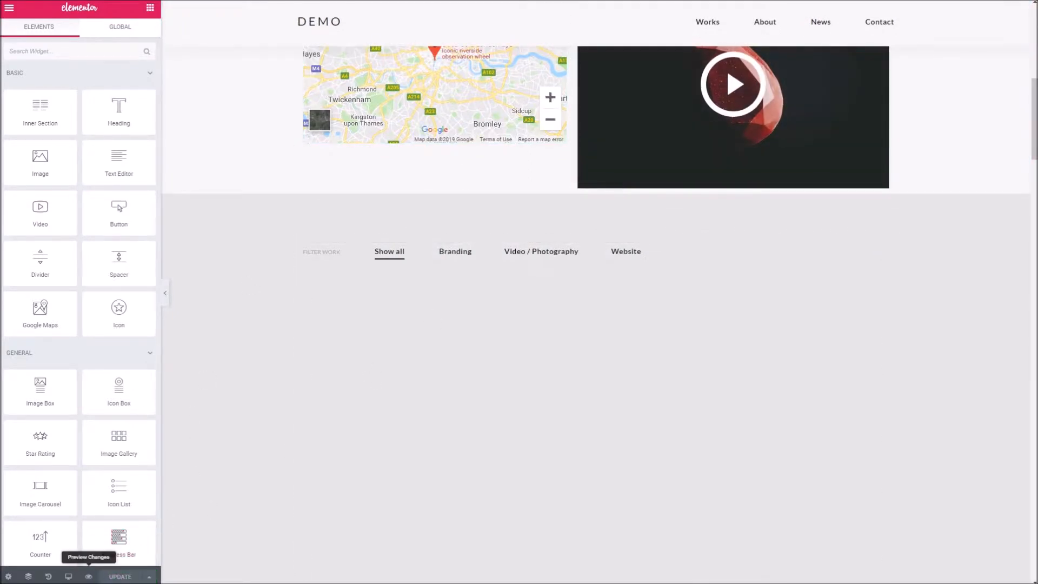
Step: Preview the page and examine how the portfolio posts grid displays in the grey section
left_click(89, 577)
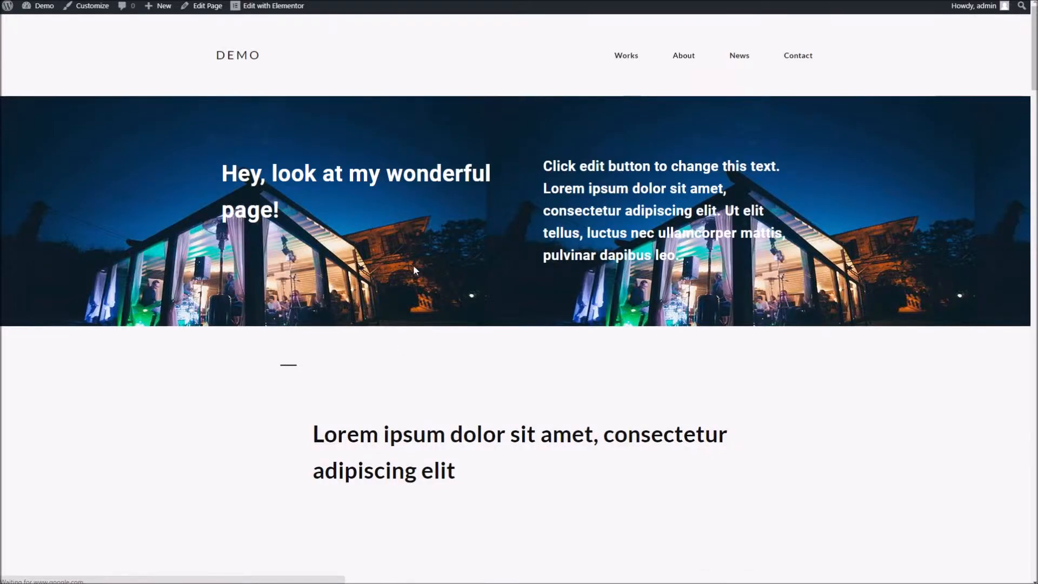
scroll(431, 147, "down", 2)
scroll(454, 166, "up", 2)
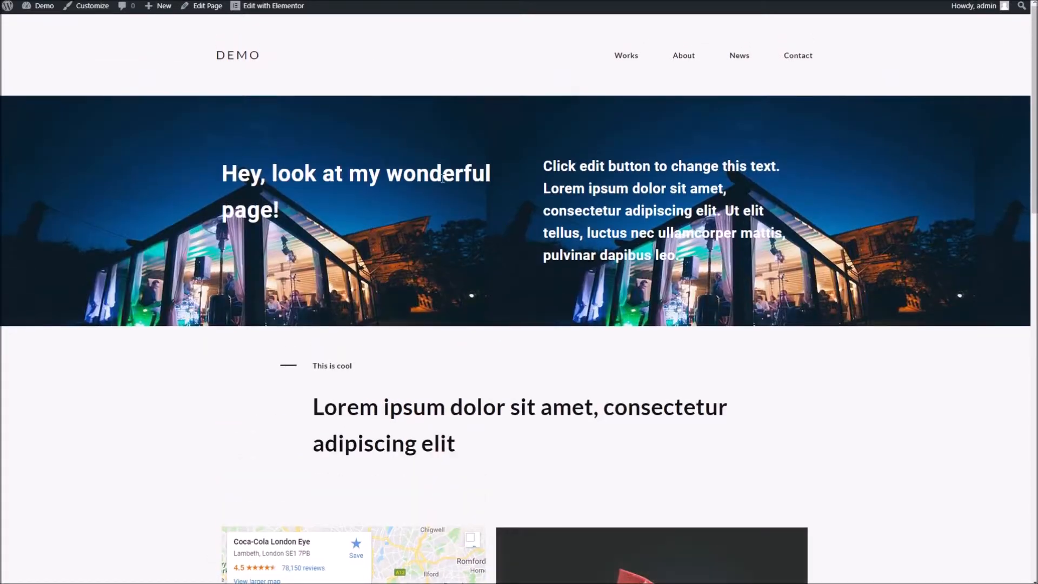
scroll(484, 189, "down", 3)
scroll(485, 194, "up", 3)
scroll(514, 191, "down", 4)
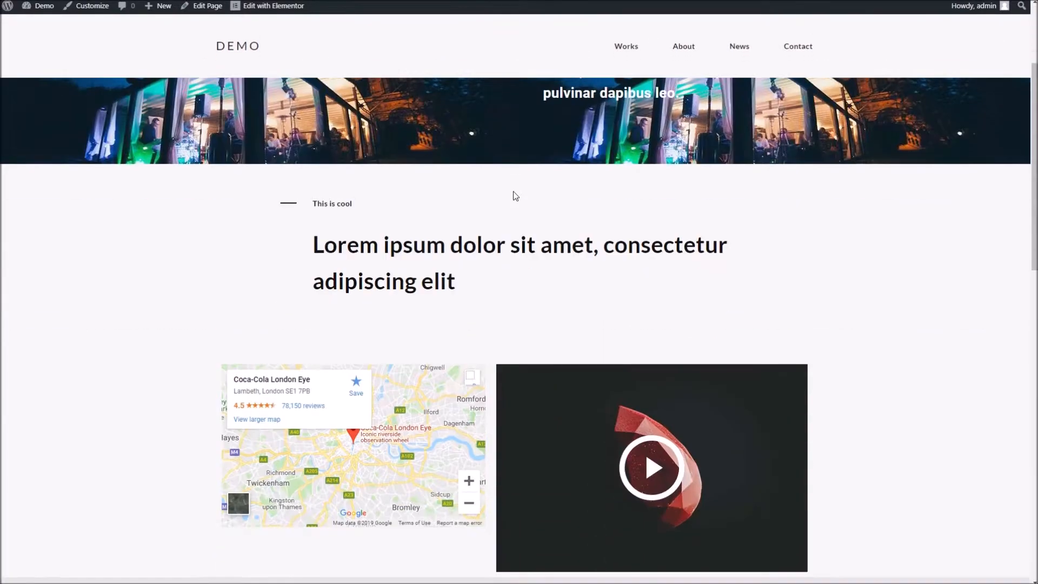
scroll(379, 192, "down", 2)
scroll(356, 227, "down", 4)
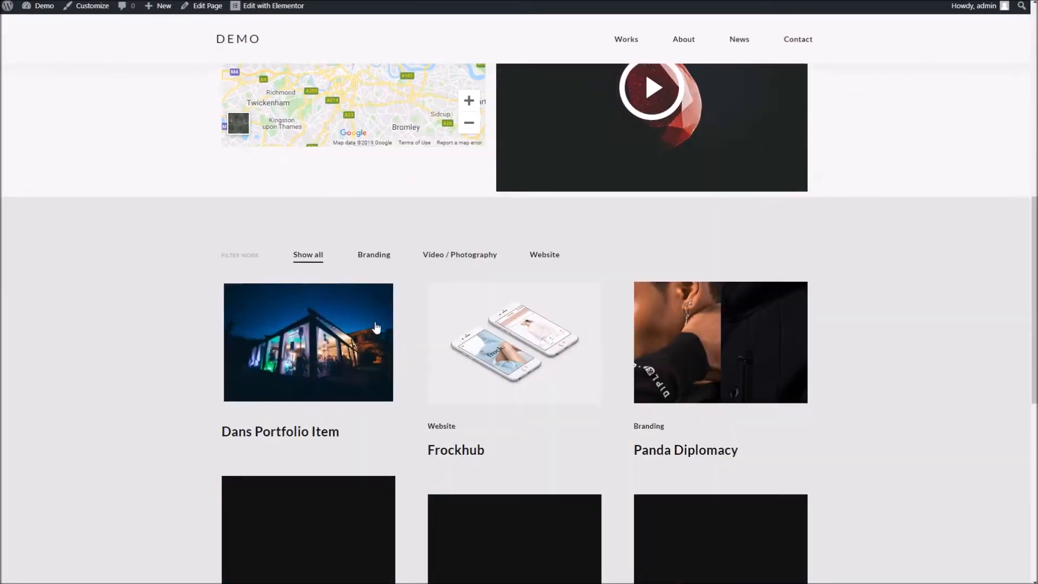
scroll(349, 258, "down", 8)
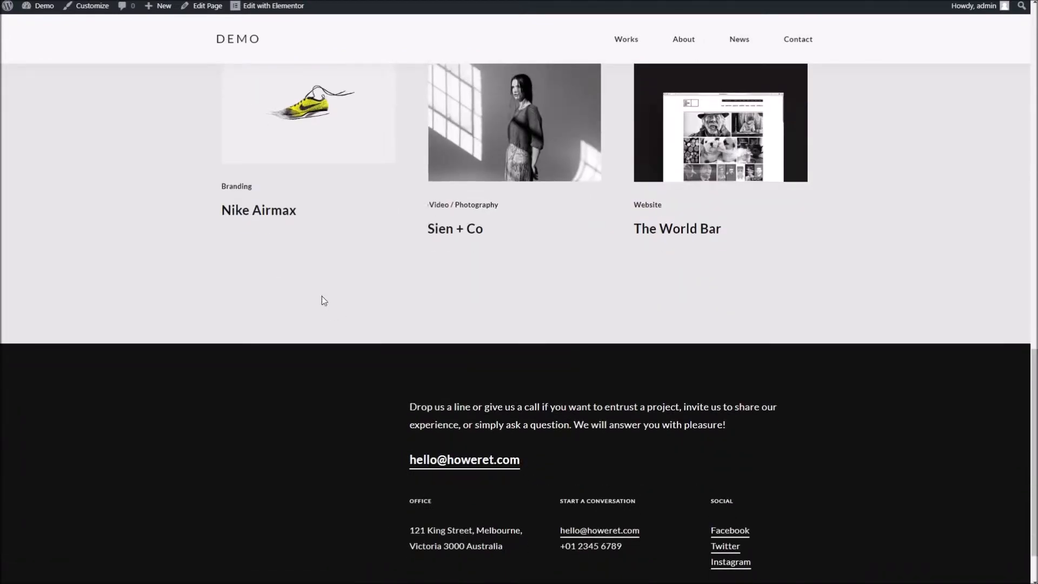
scroll(329, 299, "up", 5)
scroll(339, 303, "up", 2)
scroll(338, 302, "down", 5)
scroll(339, 302, "up", 7)
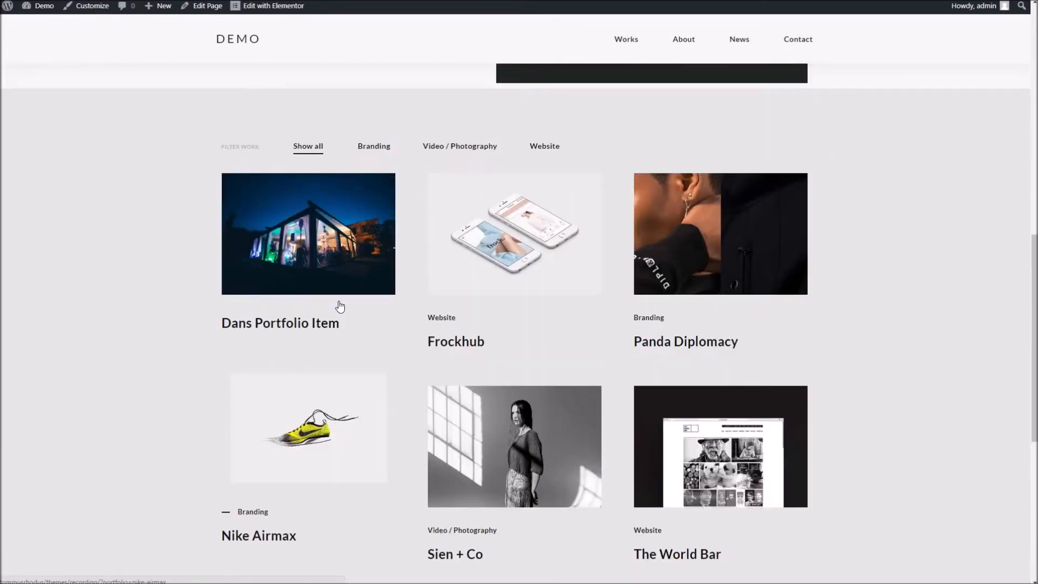
scroll(338, 301, "down", 3)
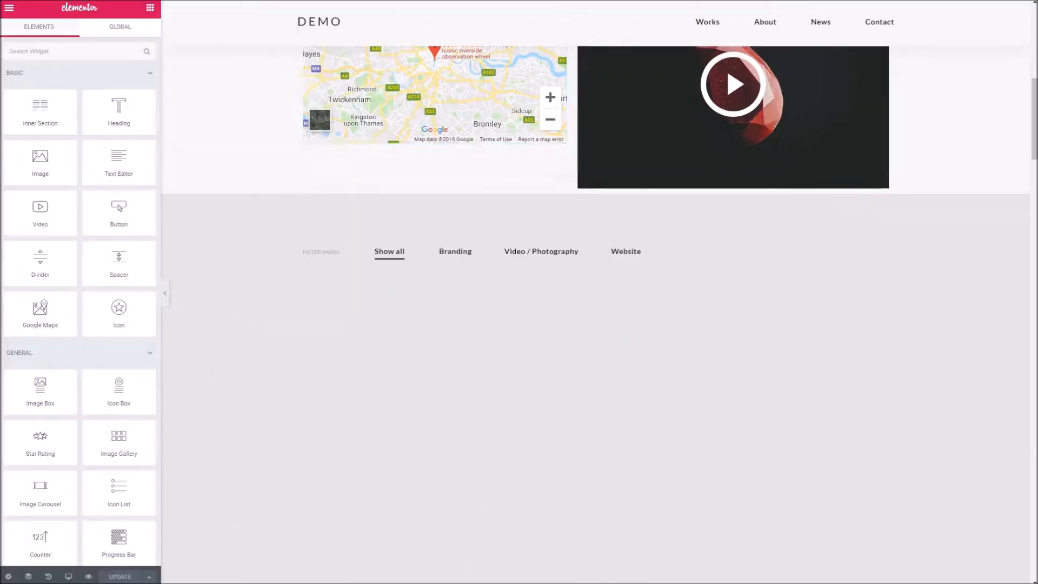
Step: Back in the editor, add a single-column section below the portfolio posts and give it a white background colour
scroll(459, 331, "down", 4)
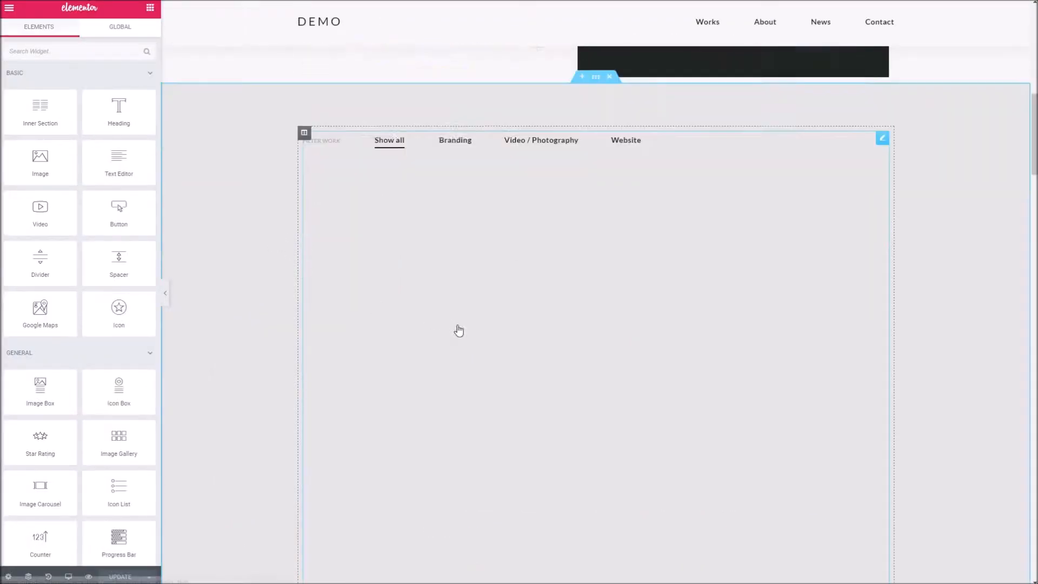
scroll(336, 301, "down", 15)
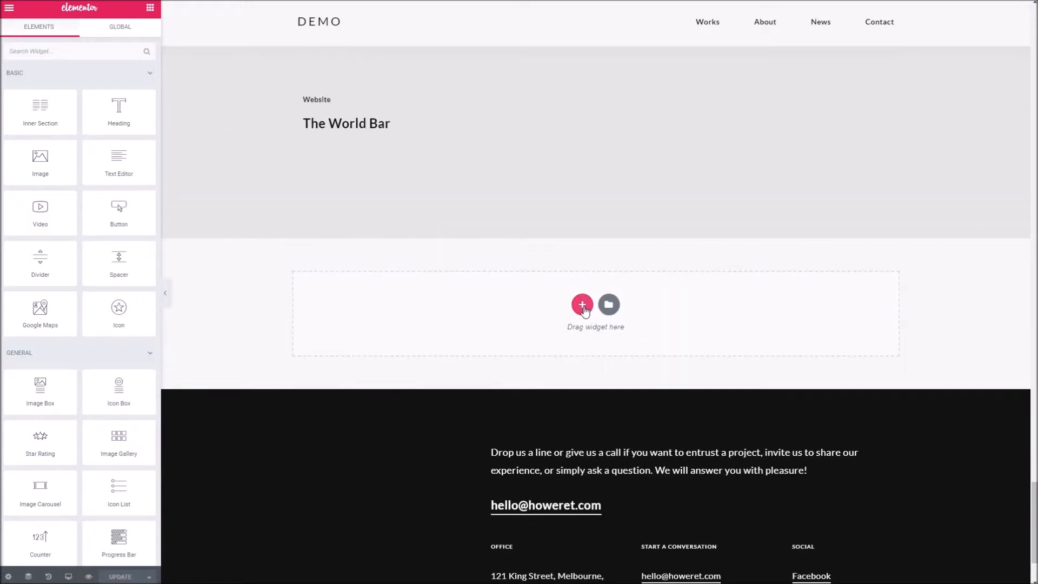
left_click(582, 302)
left_click(422, 329)
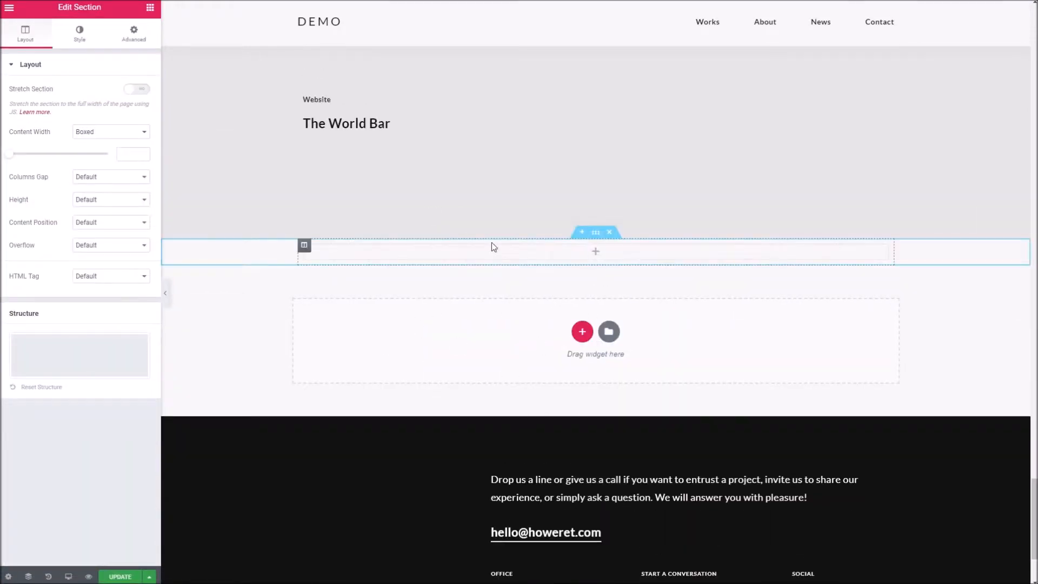
left_click(80, 34)
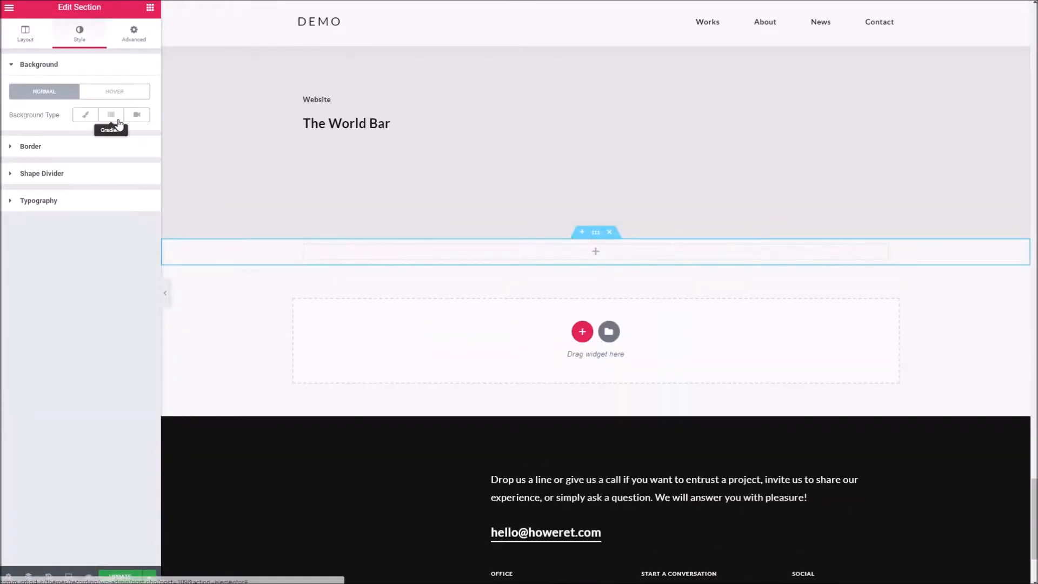
left_click(86, 115)
left_click(142, 140)
left_click_drag(96, 196, 30, 124)
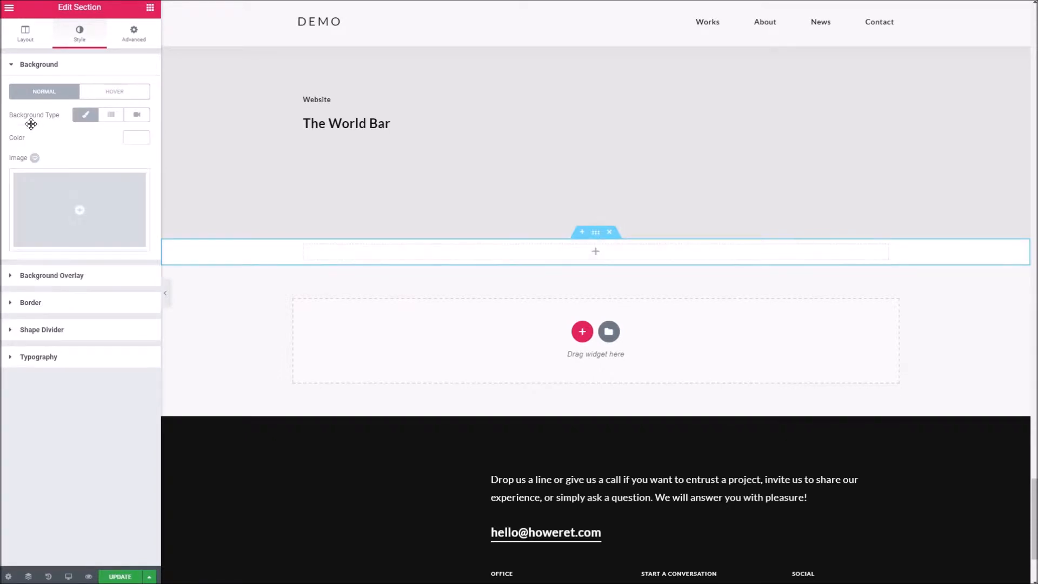
Step: Set the white section's padding to 100 px at top and bottom and 0 at right and left, with the sides unlinked
left_click(135, 40)
left_click(24, 151)
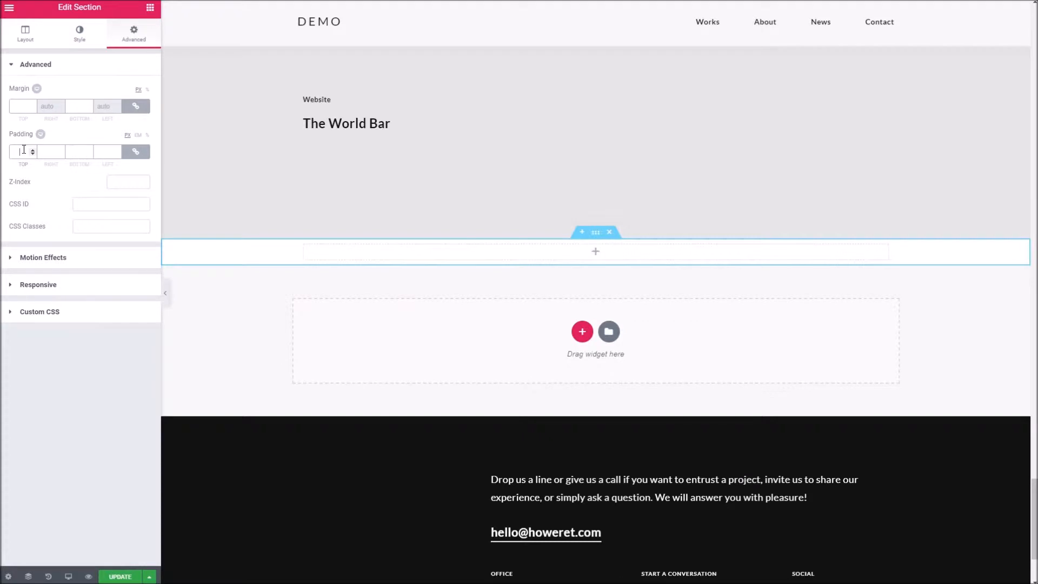
type("100")
left_click(135, 151)
double_click(54, 152)
type("0")
key("Tab")
key("Tab")
type("0")
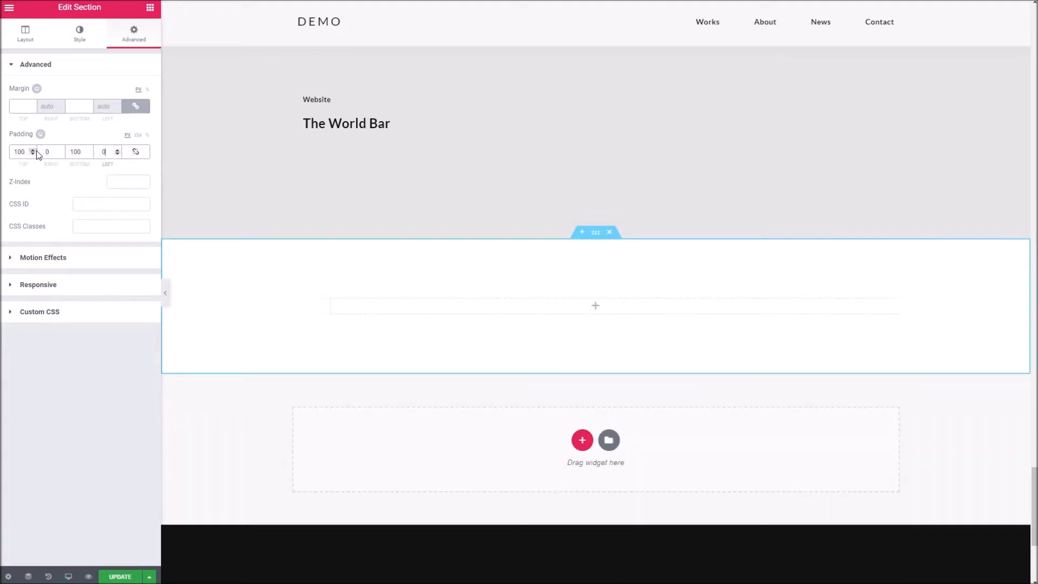
Step: Insert an Image Slider widget from the Howeret elements into the empty white section
left_click(595, 305)
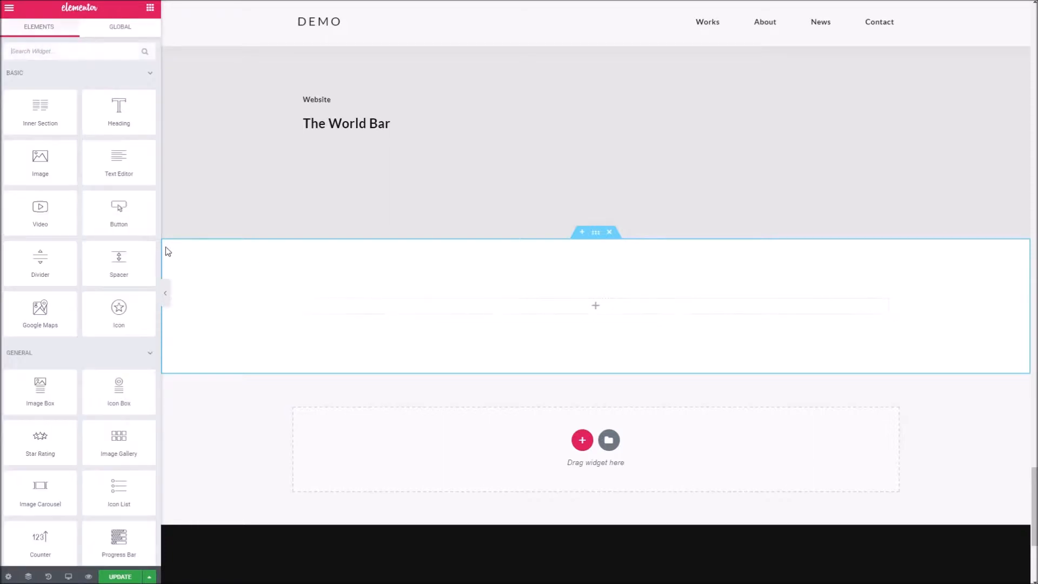
scroll(106, 255, "down", 10)
scroll(105, 256, "down", 2)
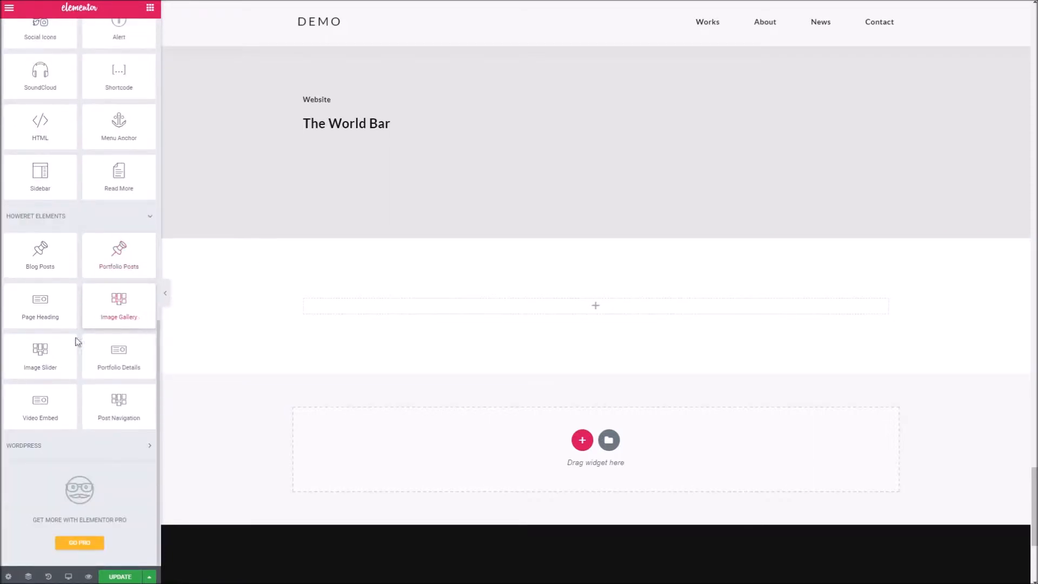
left_click_drag(36, 357, 505, 312)
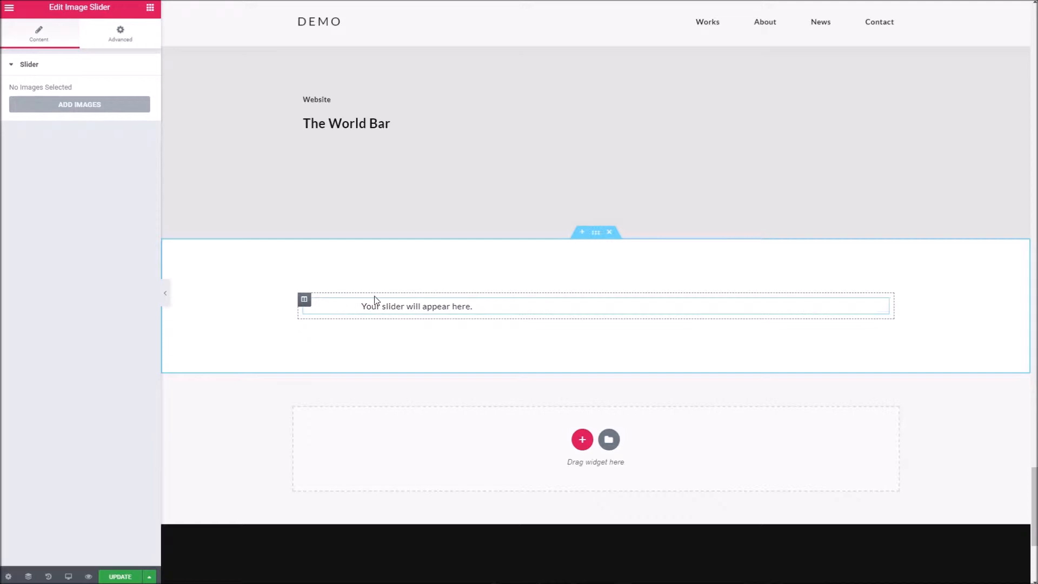
Step: Fill the slider with four media library images: the knitted fabric, the black-sleeved portrait, the dancer and the lit building at night
left_click(64, 104)
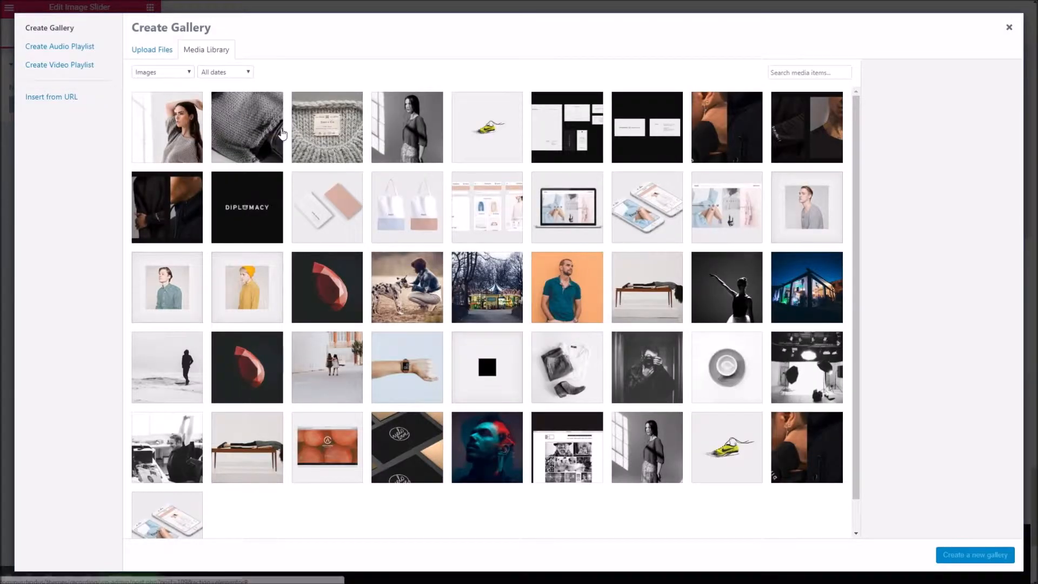
left_click(243, 142)
left_click(724, 130)
left_click(725, 286)
left_click(805, 287)
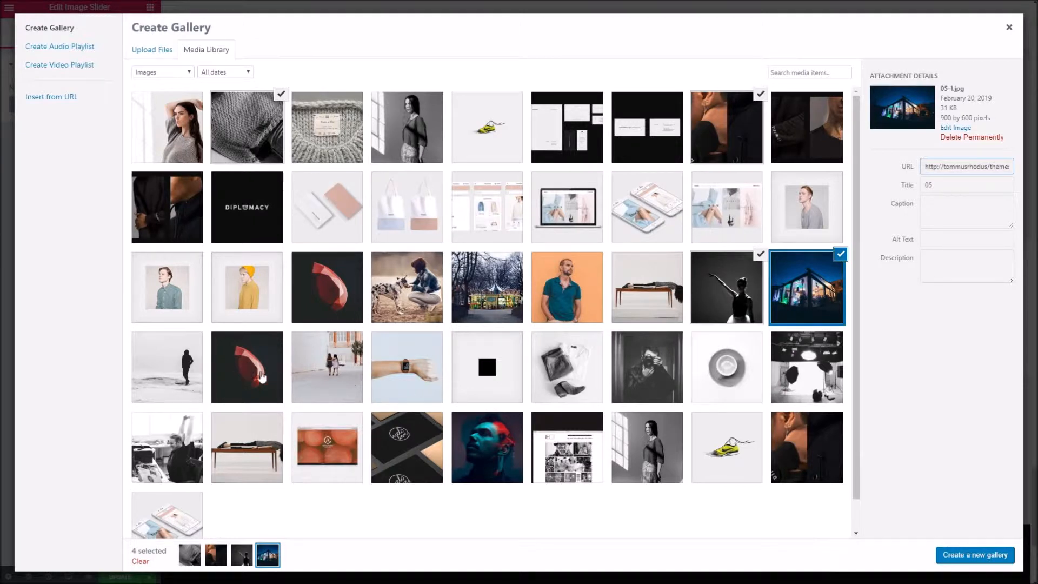
left_click(980, 557)
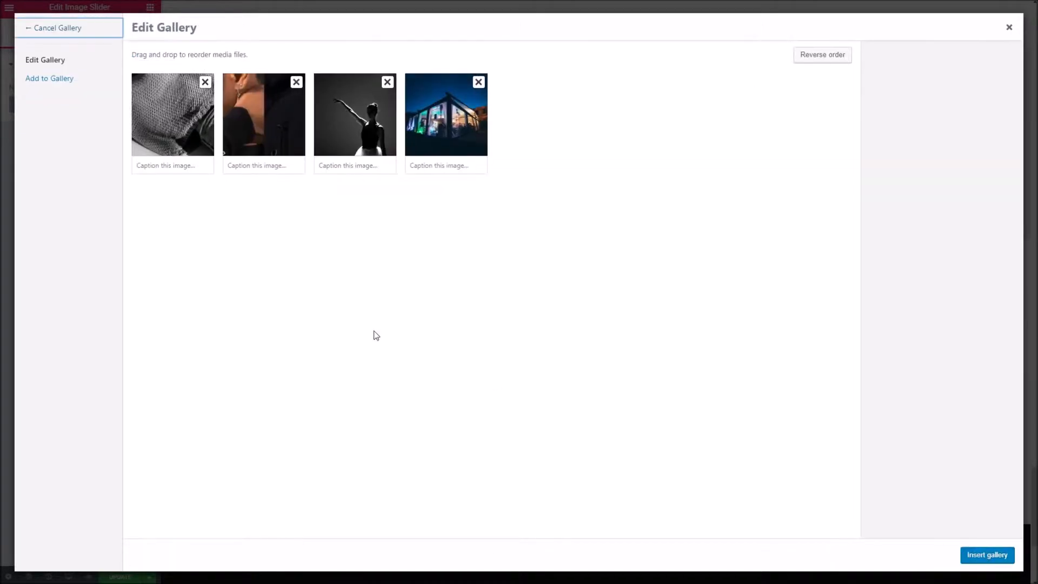
left_click(997, 555)
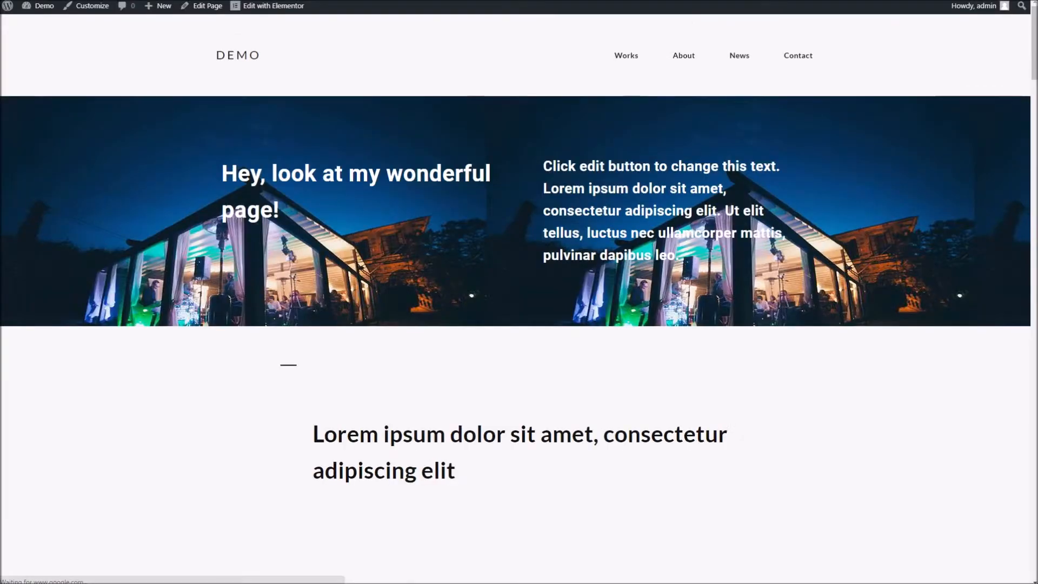
Step: Examine the image slider in the page preview by swiping through its slides
scroll(283, 333, "down", 10)
scroll(205, 327, "down", 10)
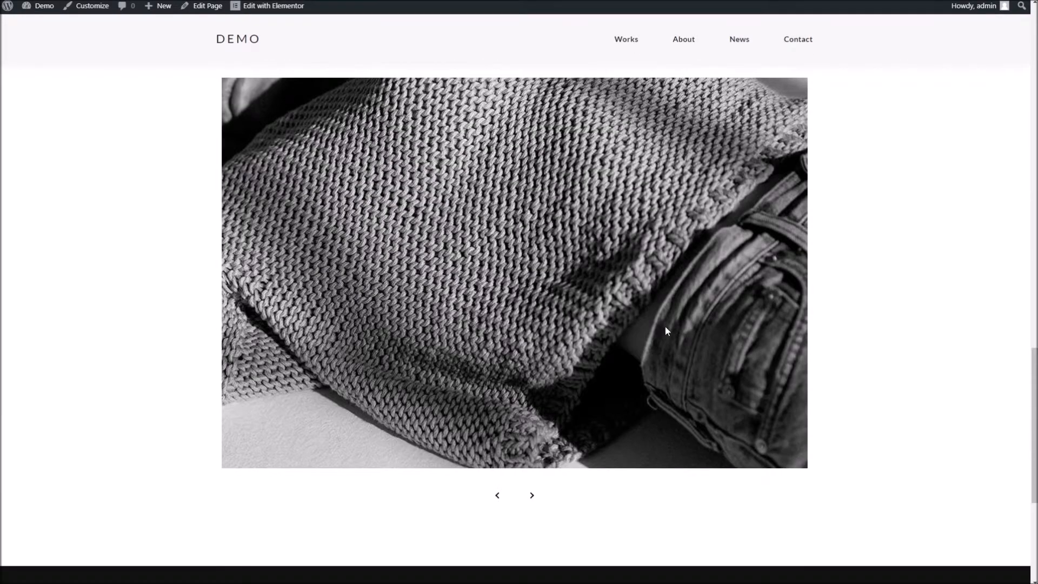
left_click_drag(665, 326, 428, 338)
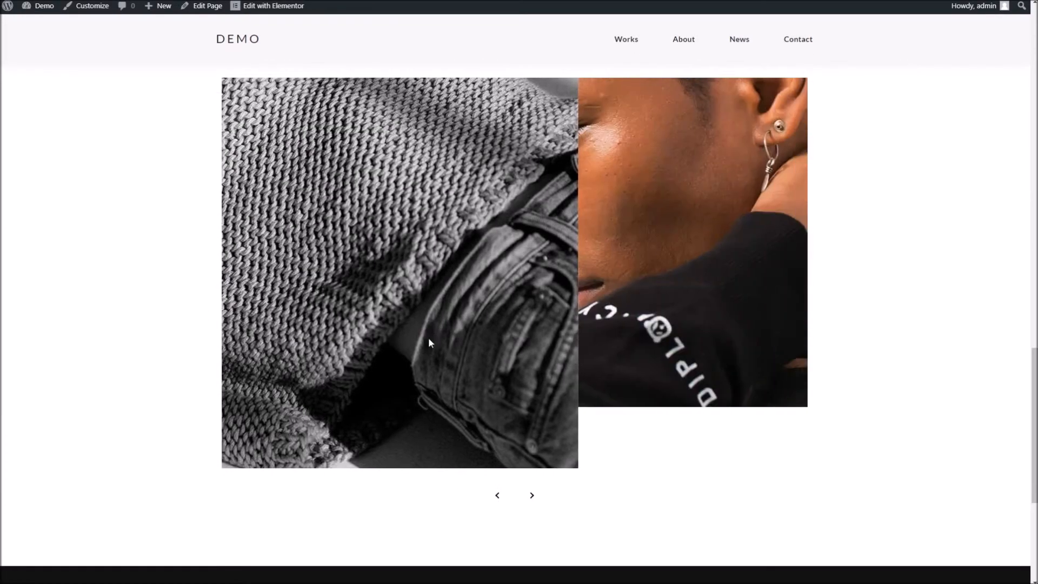
left_click_drag(728, 270, 533, 261)
left_click_drag(720, 247, 552, 236)
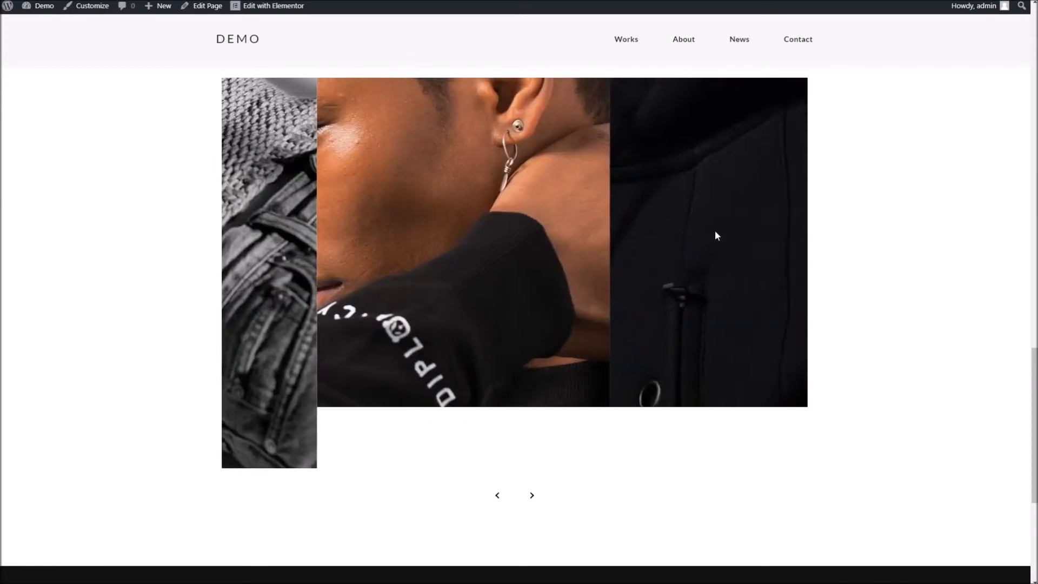
left_click_drag(715, 230, 482, 225)
left_click_drag(696, 233, 451, 241)
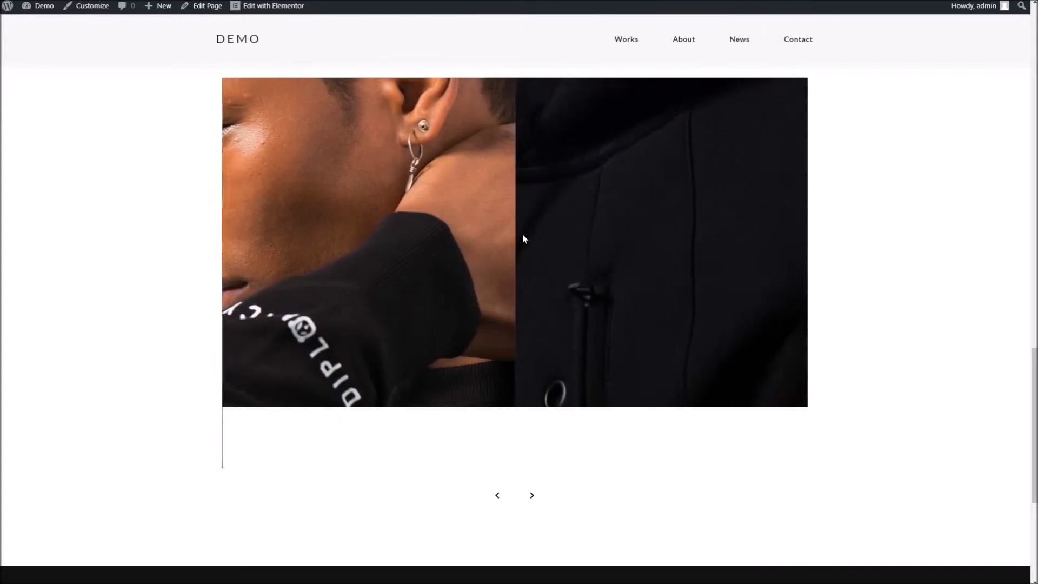
Step: Review the finished demo page in the preview, from the hero images down to the image slider
scroll(520, 260, "up", 15)
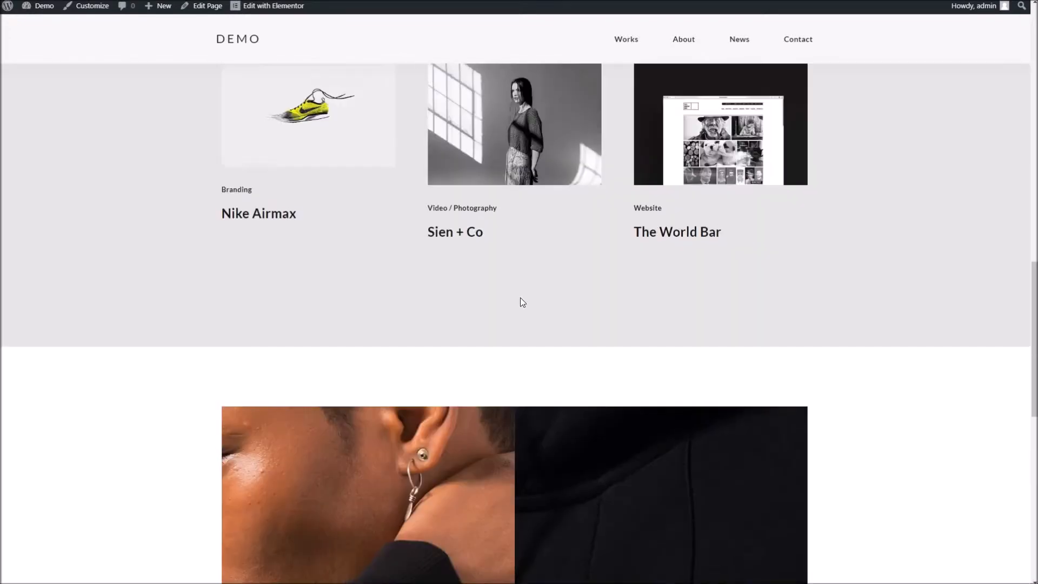
scroll(521, 301, "up", 8)
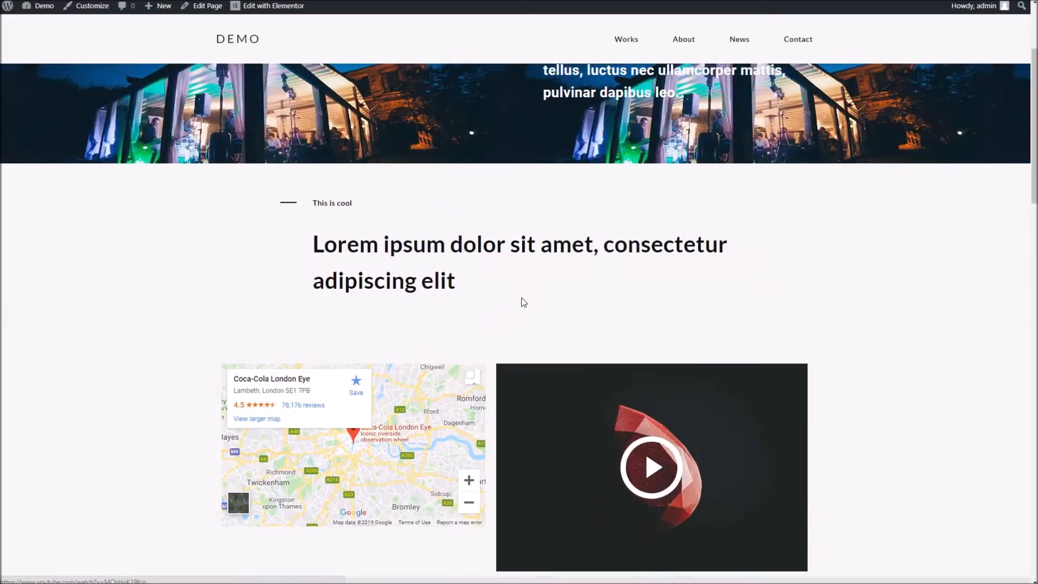
scroll(522, 297, "down", 6)
scroll(522, 299, "down", 15)
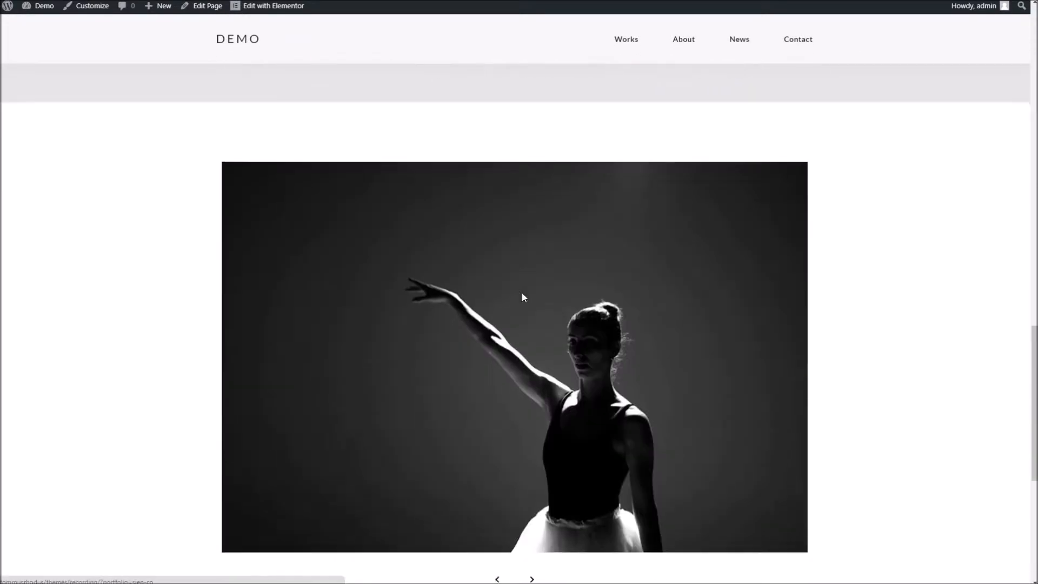
scroll(522, 297, "up", 12)
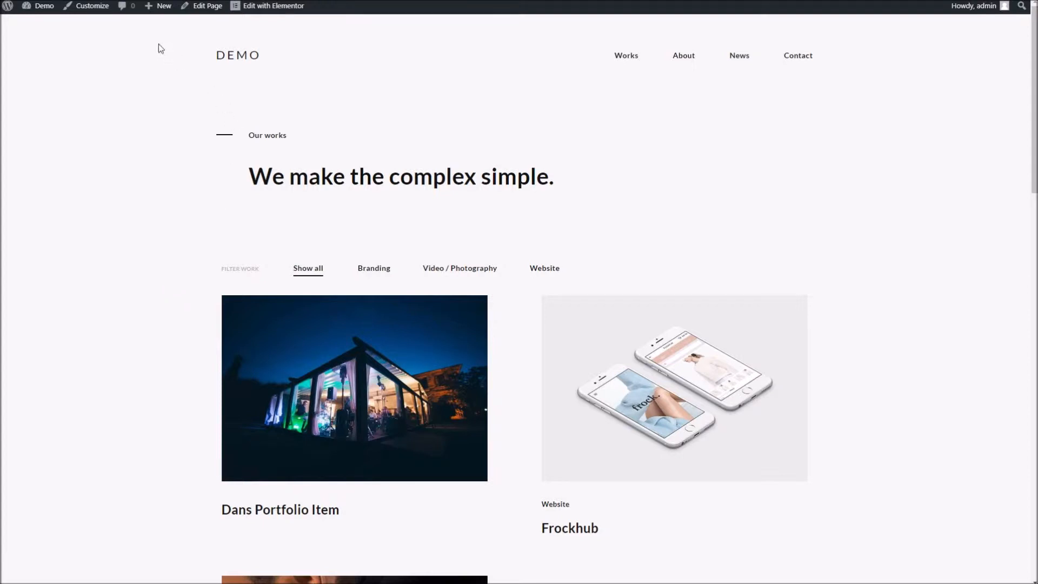
Step: Create a new page titled Demo and assign it the Page Builder Template
mouse_move(159, 6)
left_click(173, 53)
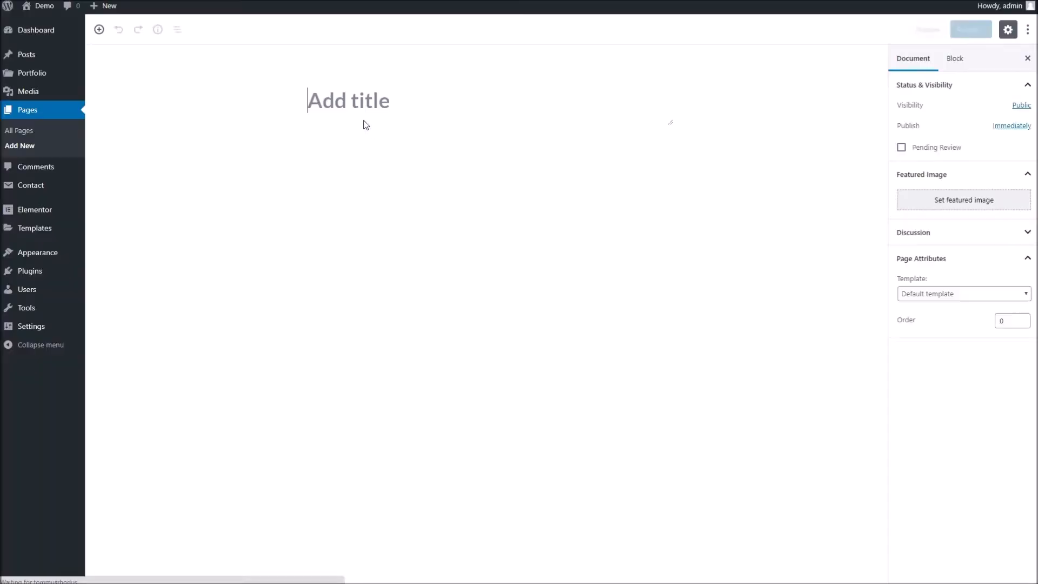
type("Demo")
left_click(687, 175)
left_click(918, 295)
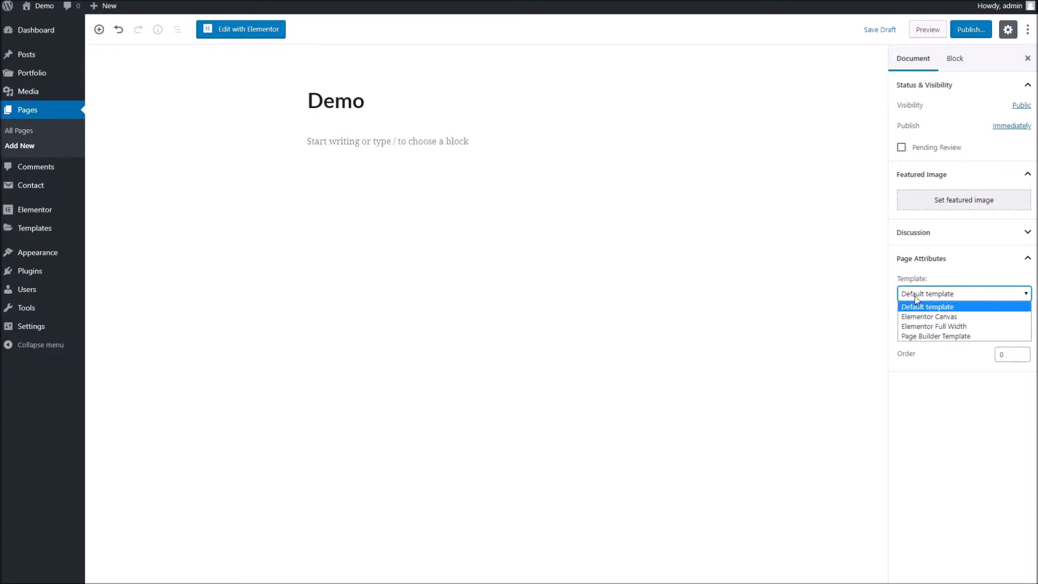
left_click(921, 336)
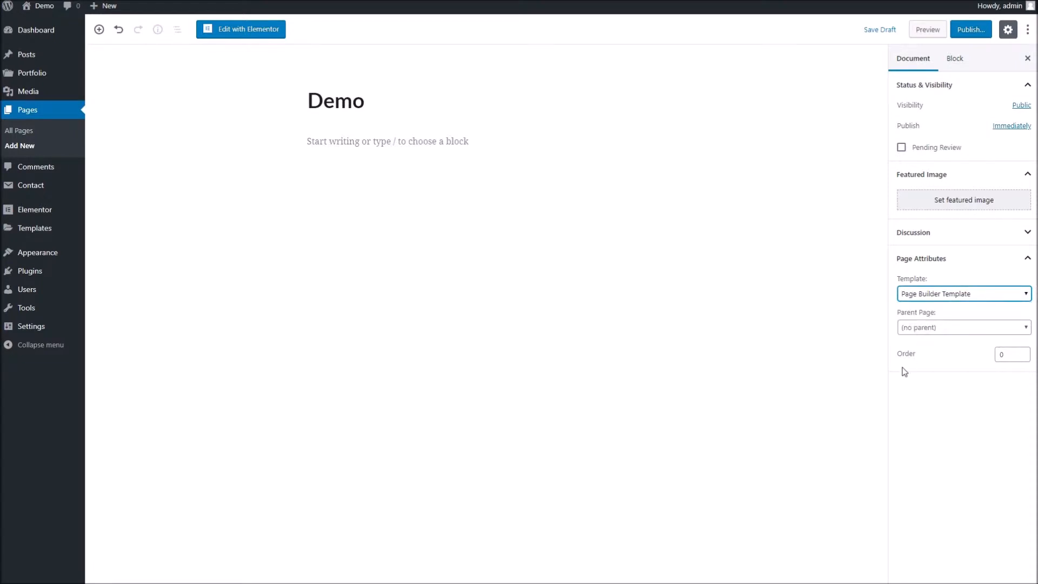
Step: Publish the new Demo page and open it for editing in Elementor
left_click(970, 30)
left_click(975, 31)
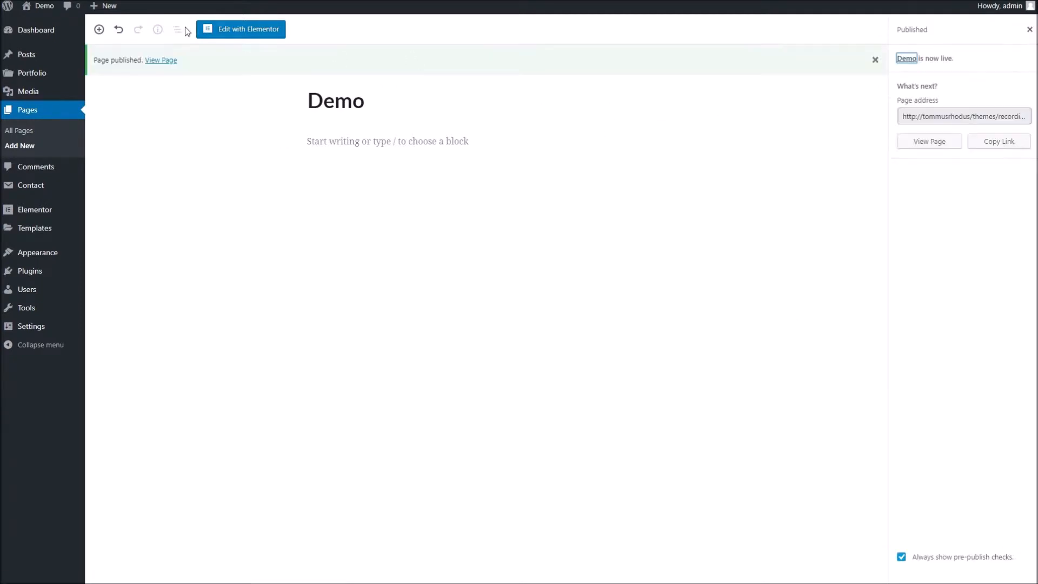
left_click(224, 30)
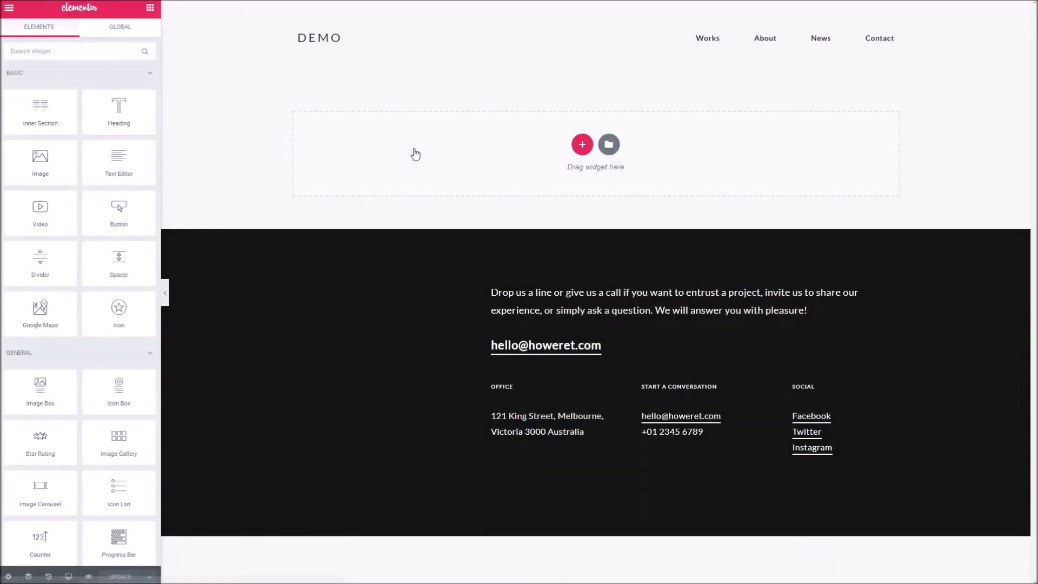
Step: Insert a Blog Posts widget from the Howeret elements into the empty page
scroll(97, 334, "down", 4)
scroll(98, 333, "up", 4)
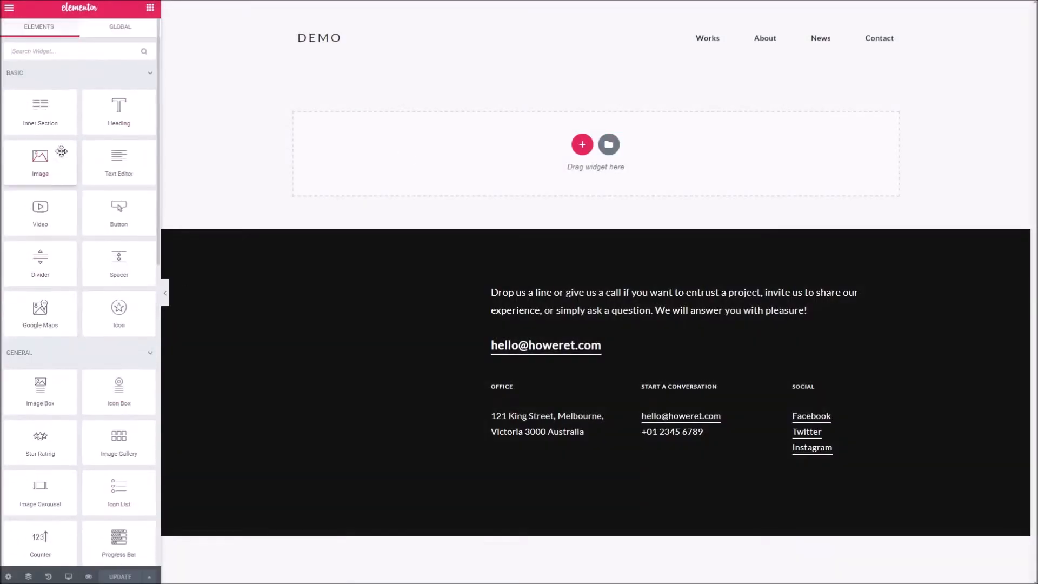
scroll(66, 269, "down", 9)
scroll(66, 270, "up", 5)
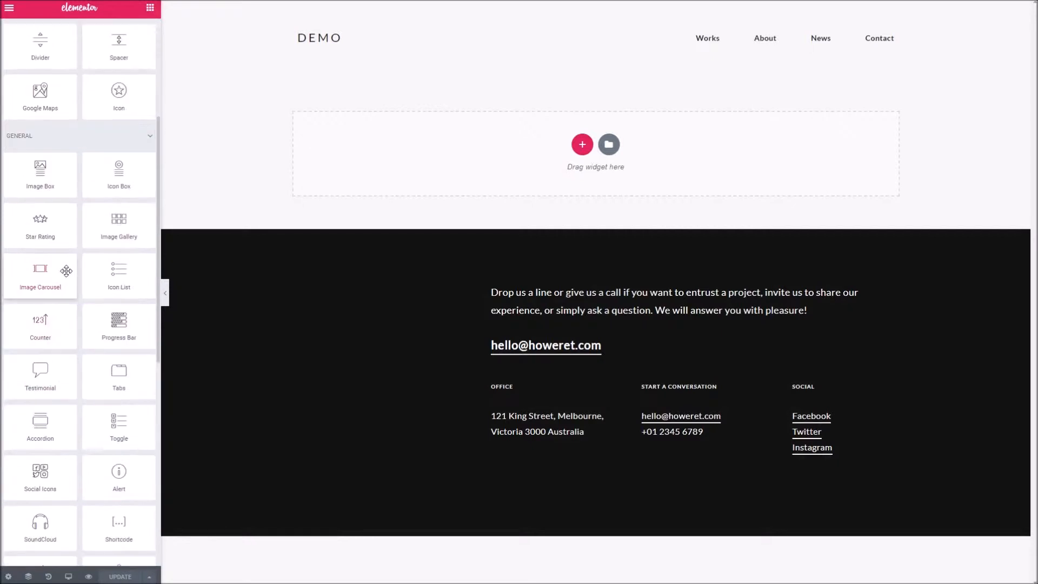
scroll(66, 271, "down", 9)
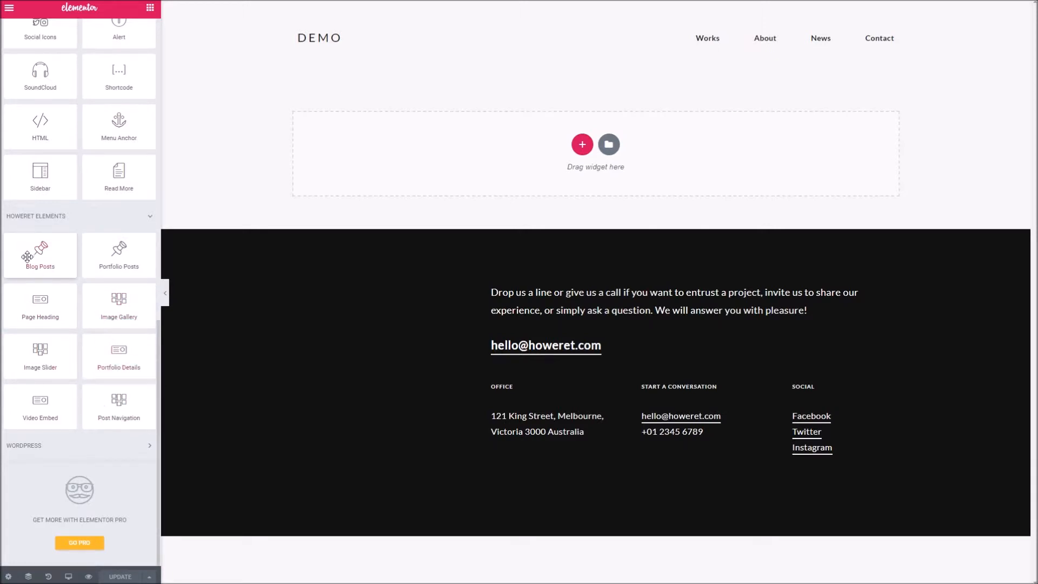
left_click_drag(41, 255, 466, 155)
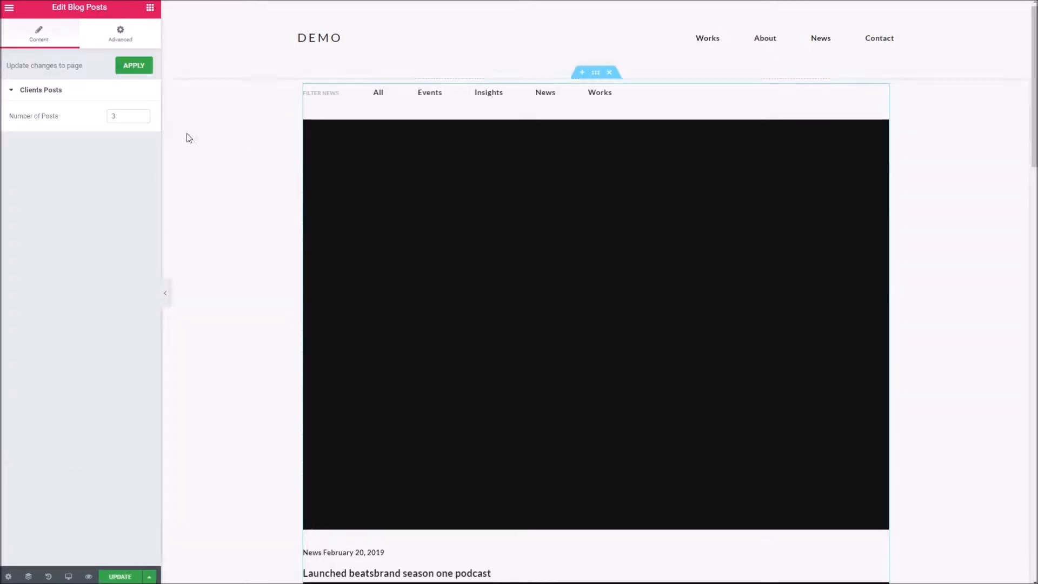
Step: Set the blog feed's number of posts to 6 and update the page
double_click(119, 116)
type("6")
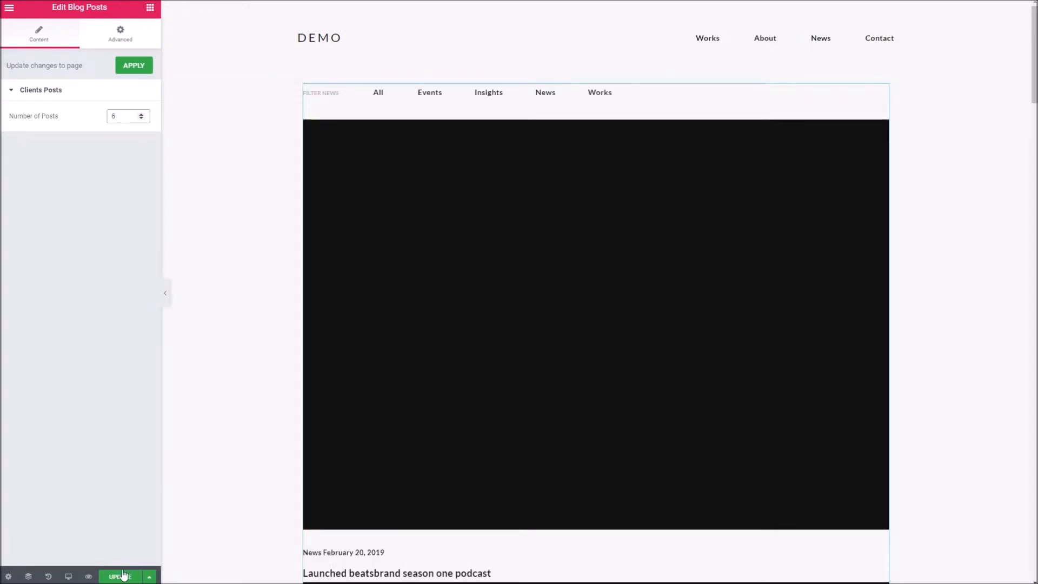
left_click(121, 577)
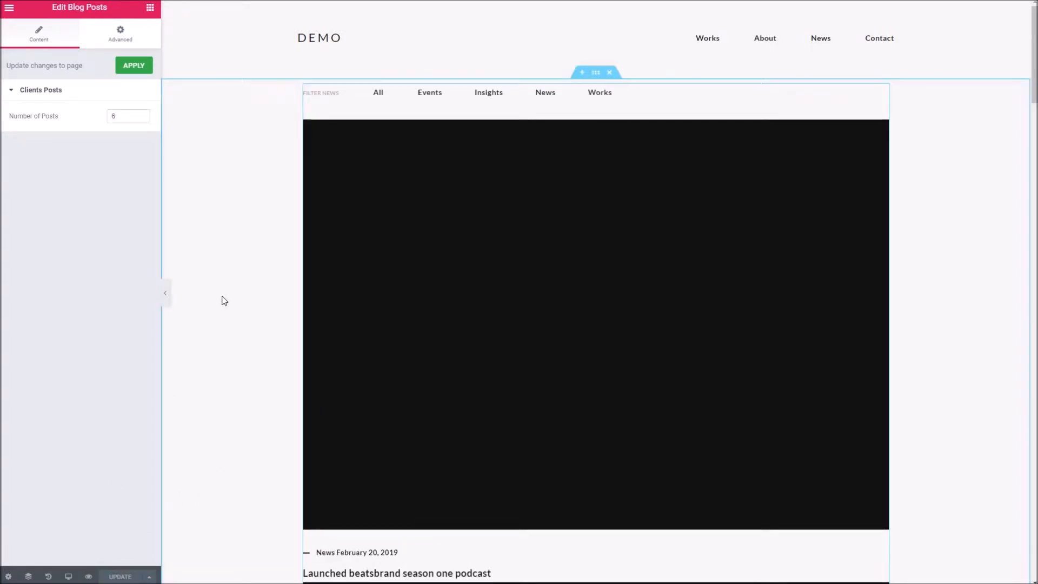
Step: Examine the blog posts grid in the page preview and try its Events and All filters
scroll(389, 283, "down", 9)
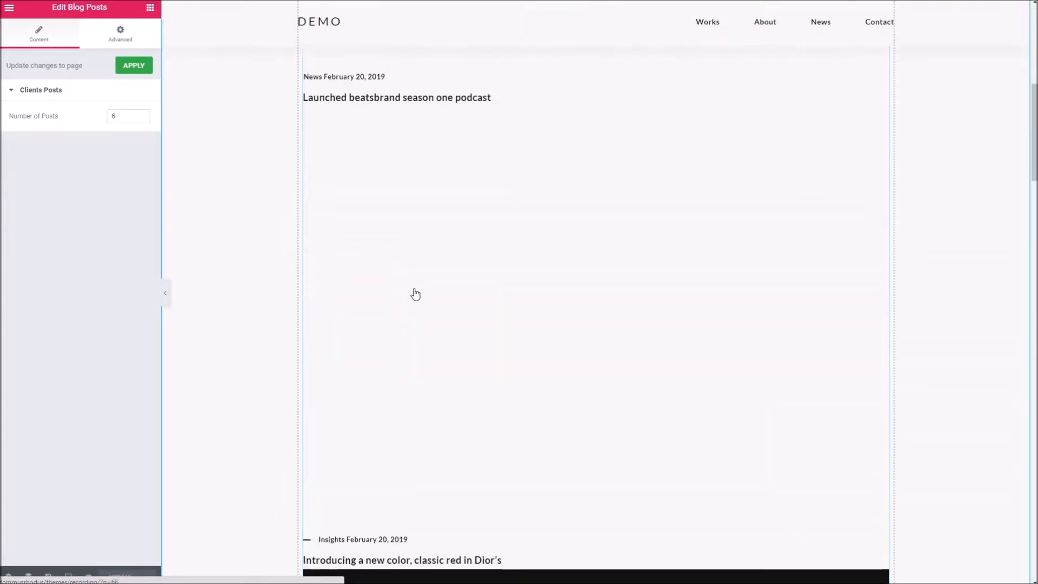
scroll(415, 291, "up", 9)
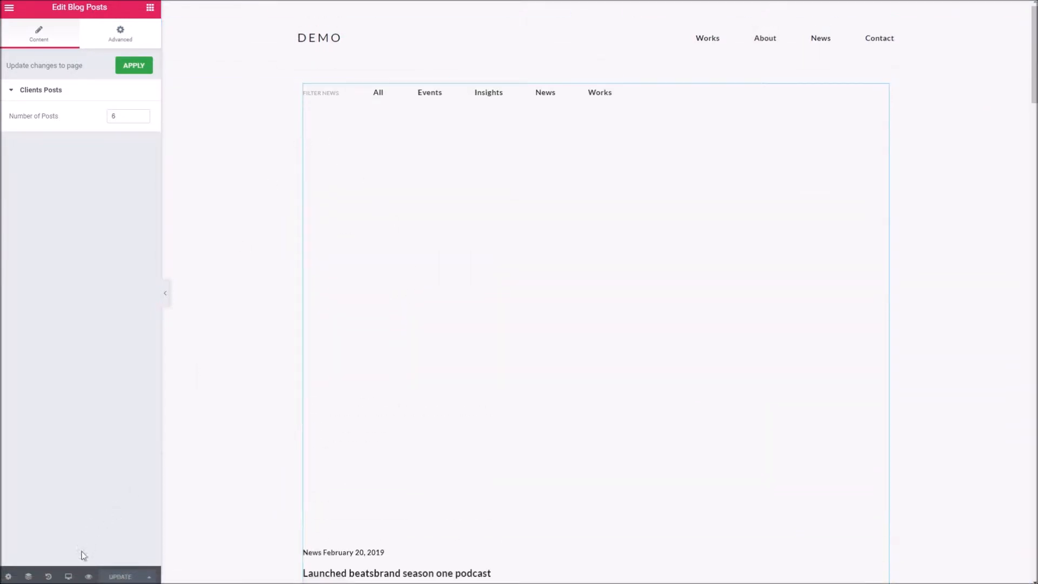
left_click(88, 576)
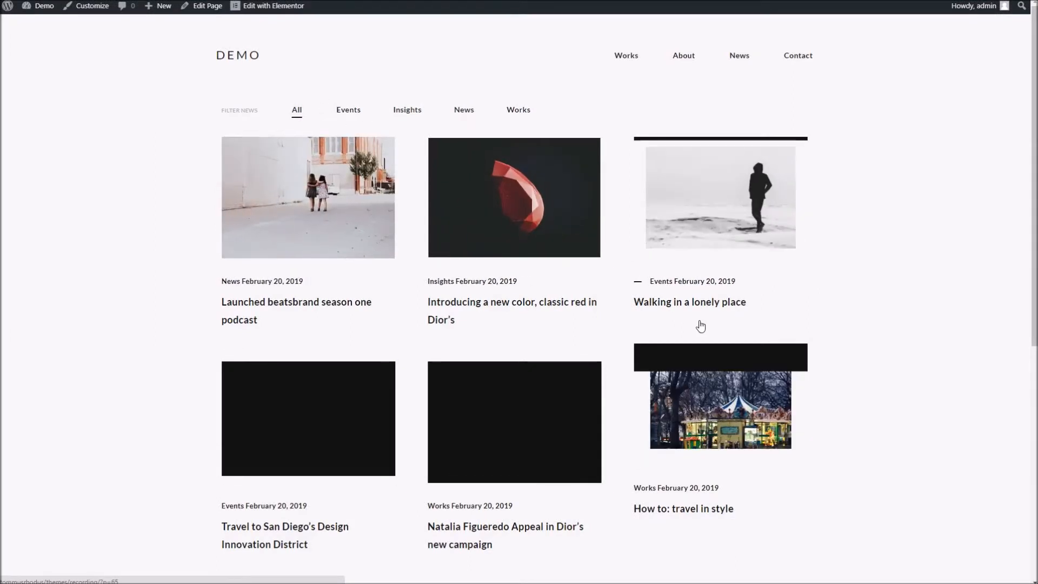
left_click(348, 110)
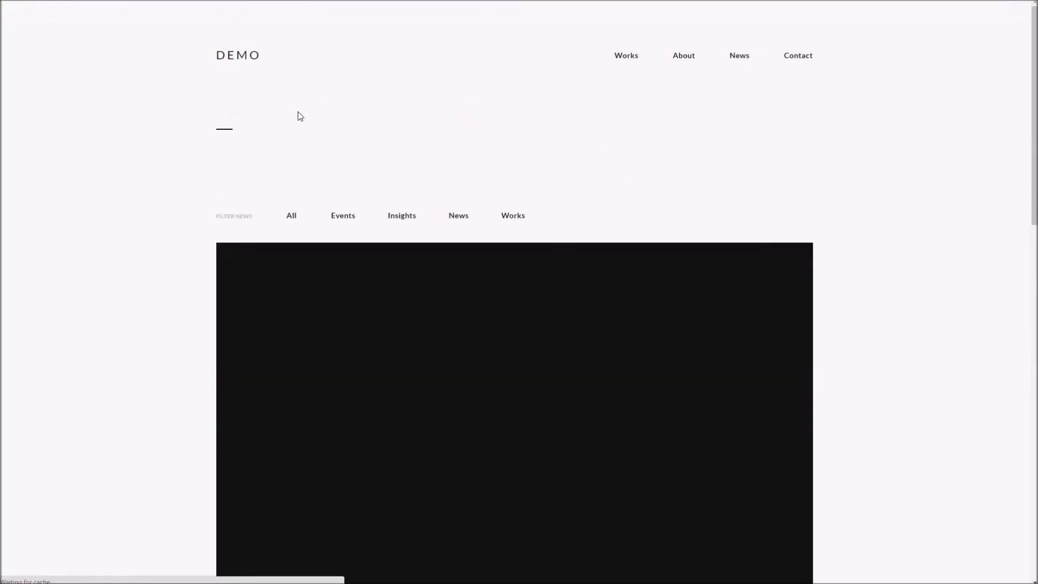
left_click(291, 216)
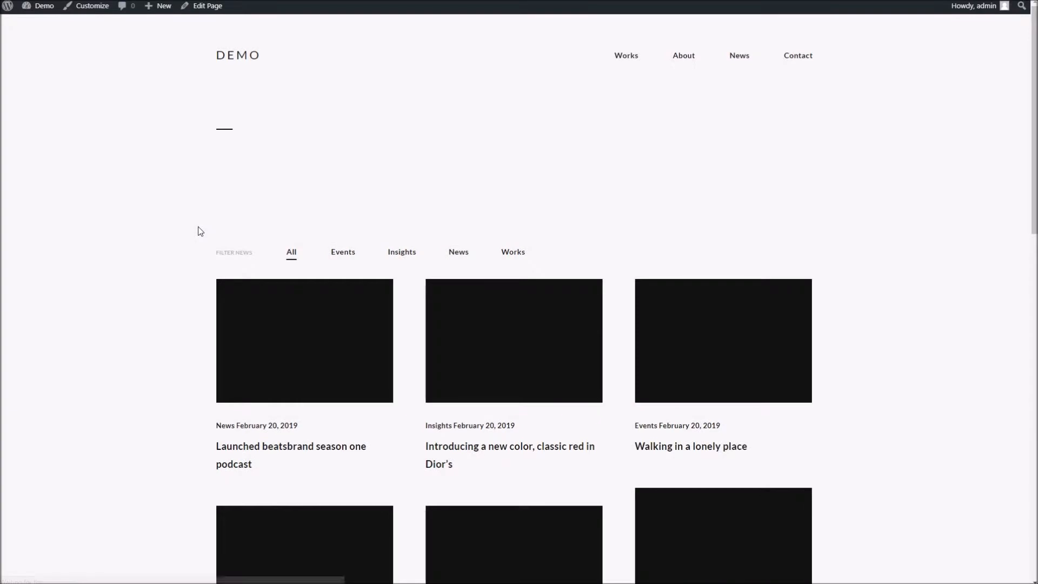
scroll(198, 229, "down", 5)
scroll(200, 237, "down", 3)
scroll(200, 237, "up", 9)
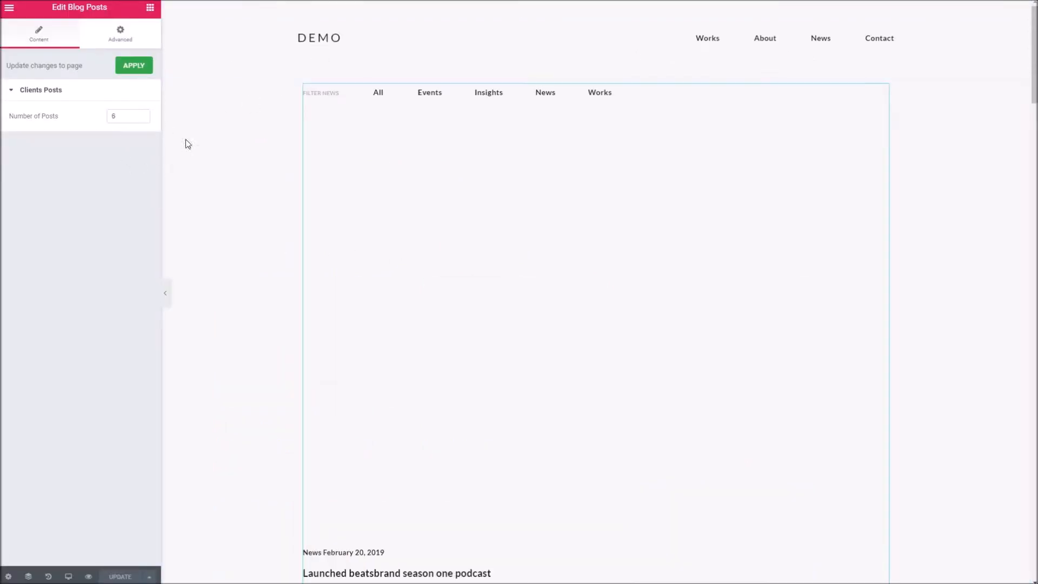
Step: Delete the blog posts section and insert a Portfolio Posts widget from the Howeret elements in its place
left_click(611, 74)
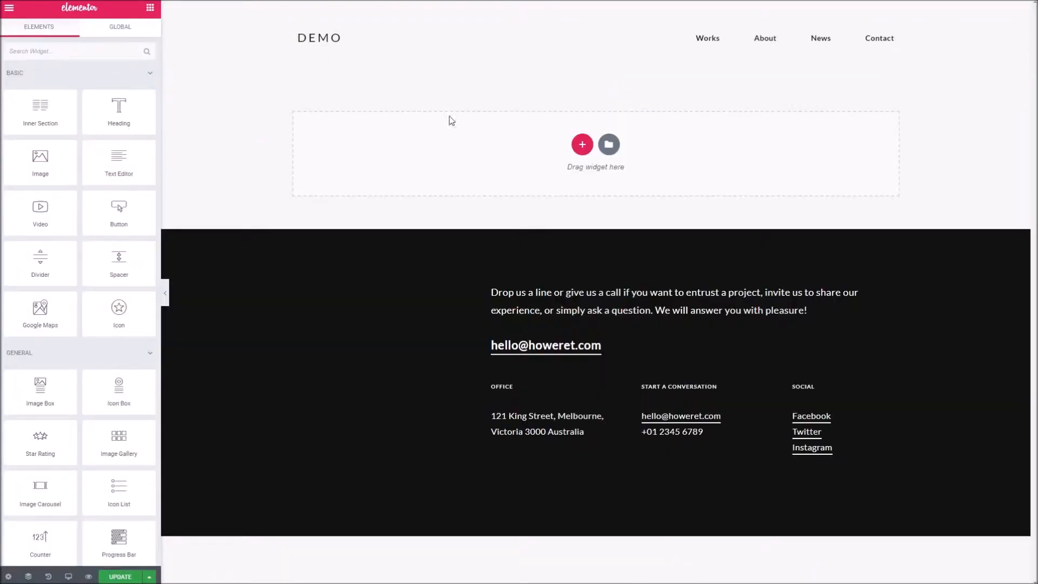
scroll(99, 263, "down", 6)
scroll(99, 263, "down", 2)
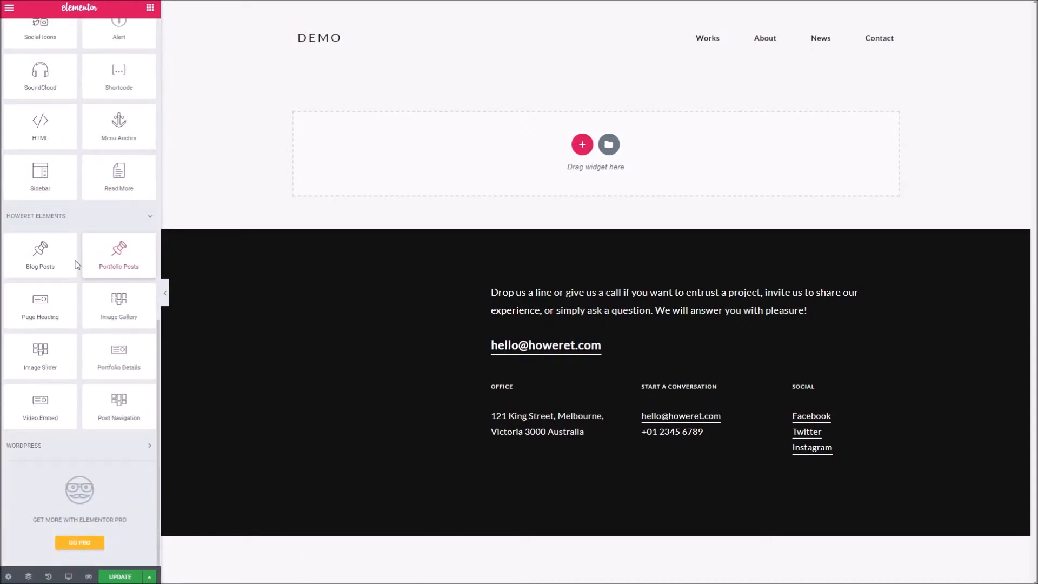
left_click_drag(110, 252, 406, 147)
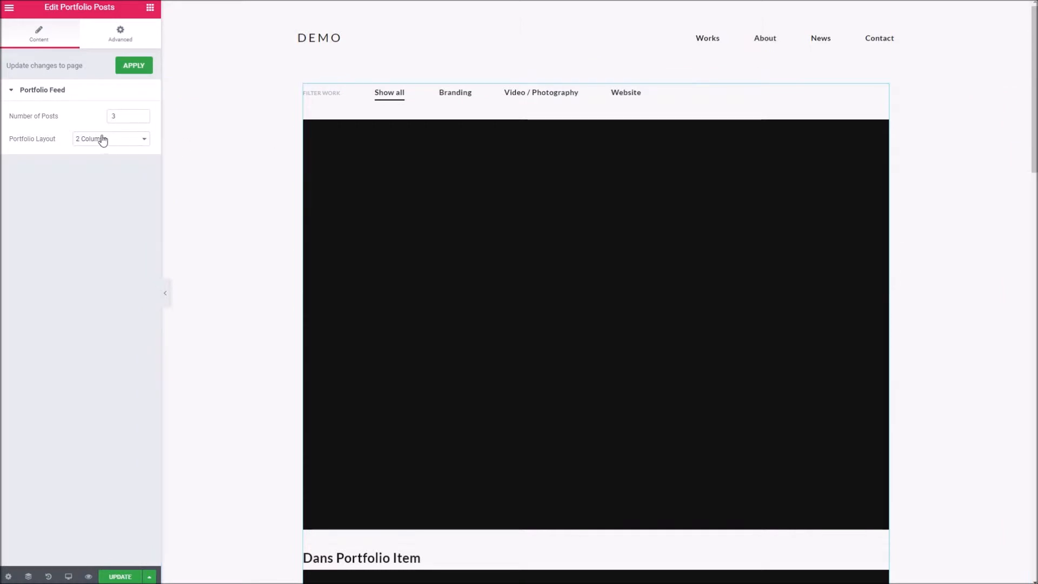
Step: Set the portfolio feed to 6 posts in a 3 Columns layout, then save and preview the page
double_click(122, 115)
type("6")
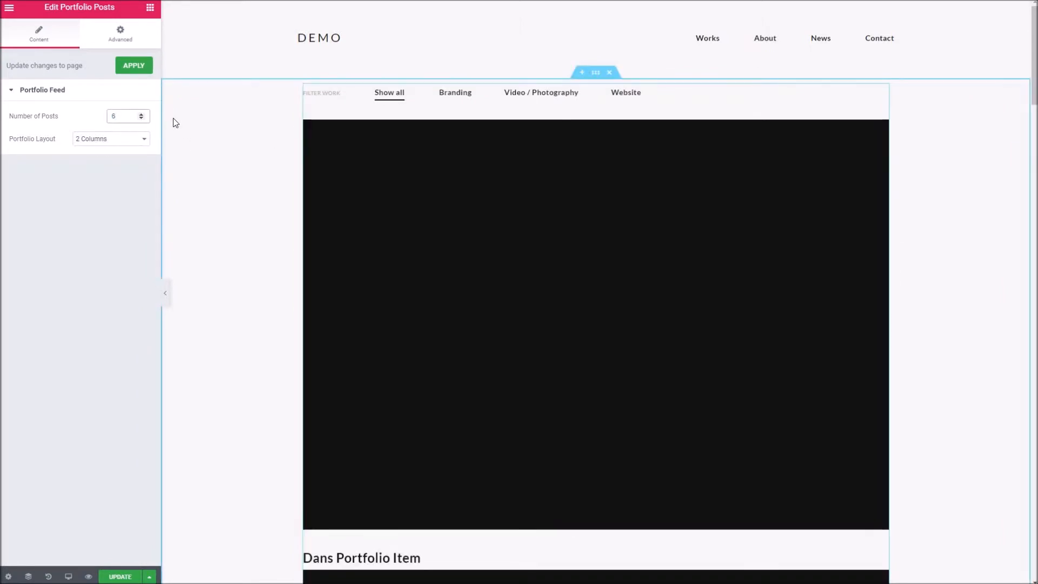
left_click(106, 142)
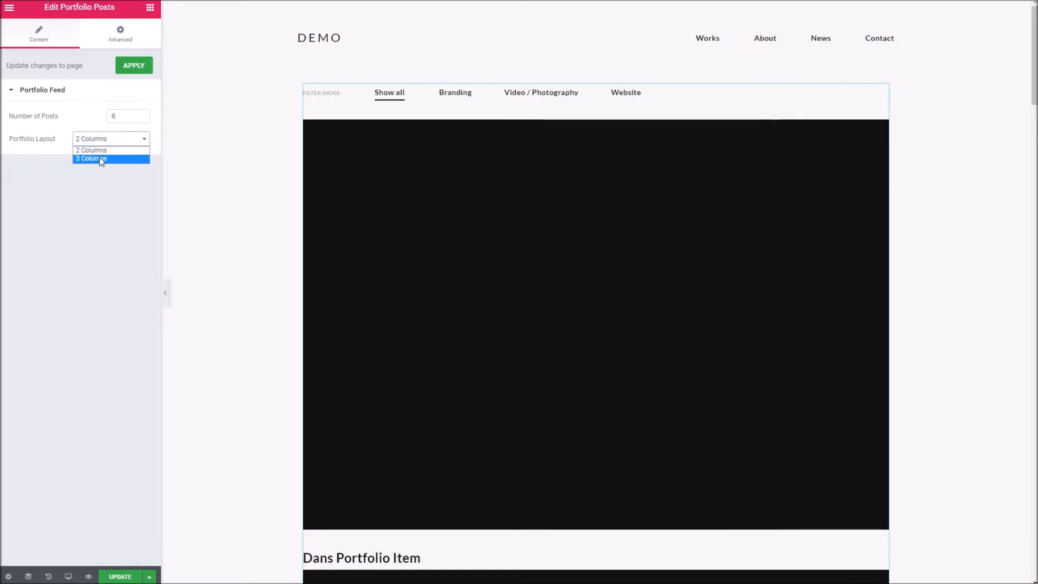
left_click(102, 159)
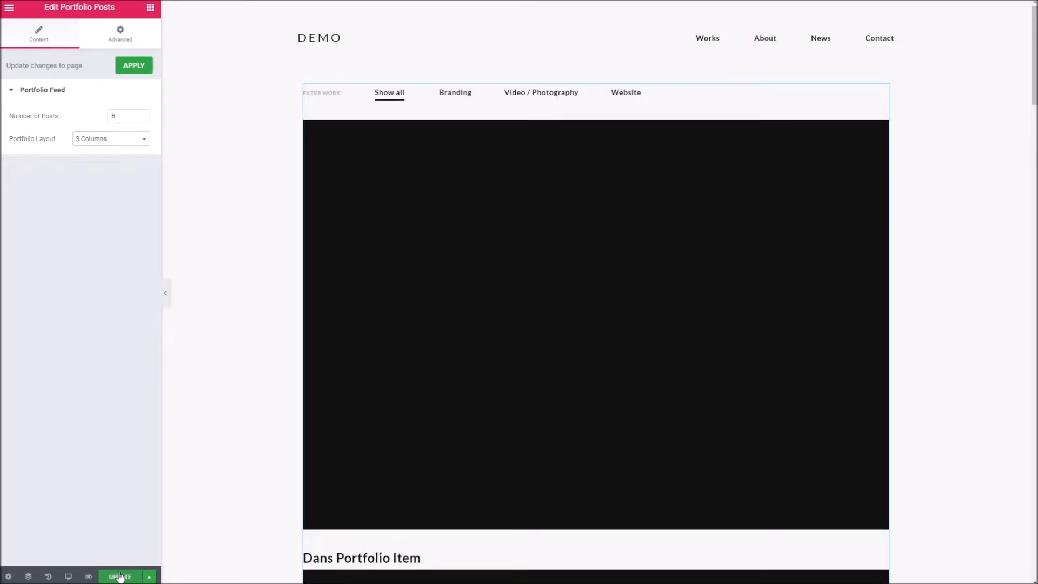
left_click(89, 576)
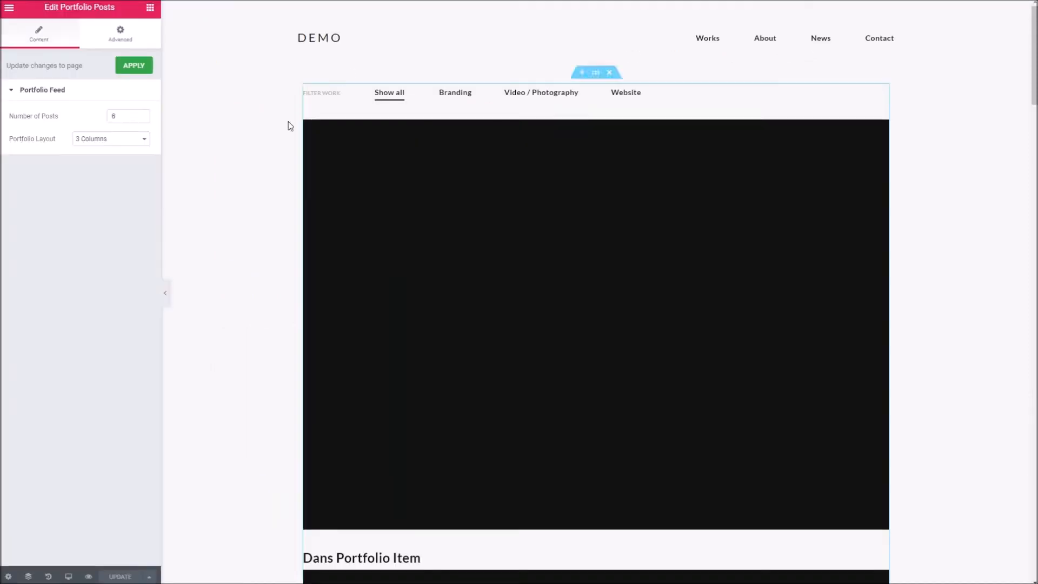
Step: Switch the portfolio layout to 2 Columns, update the page and check the grid in the preview
left_click(111, 139)
left_click(108, 153)
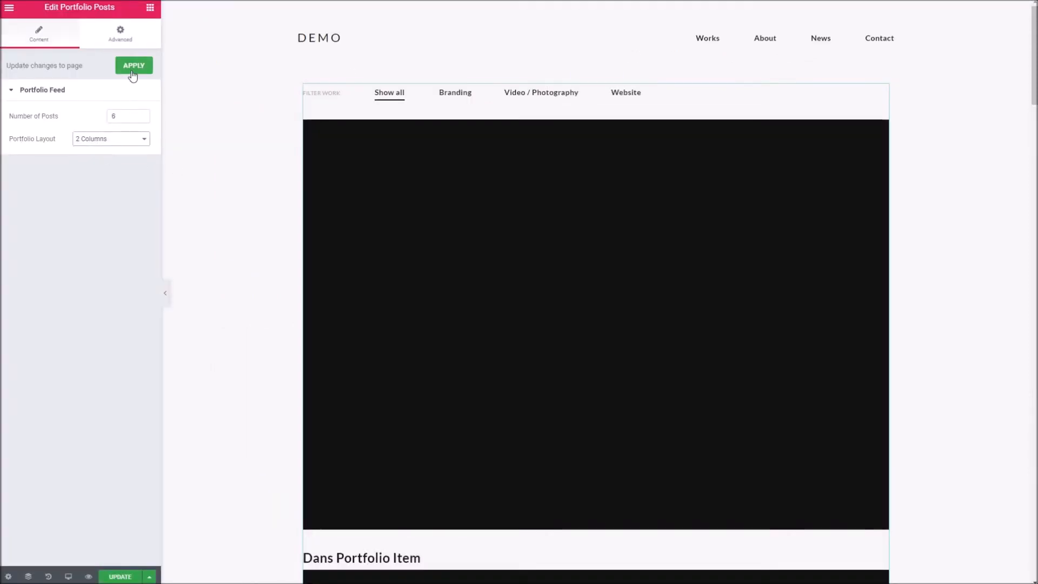
left_click(132, 72)
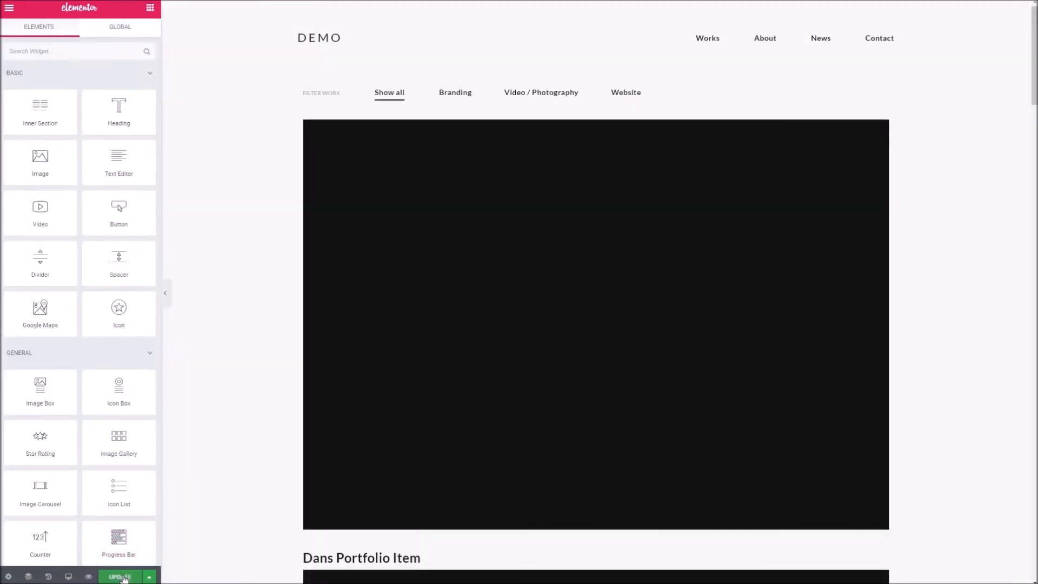
left_click(124, 578)
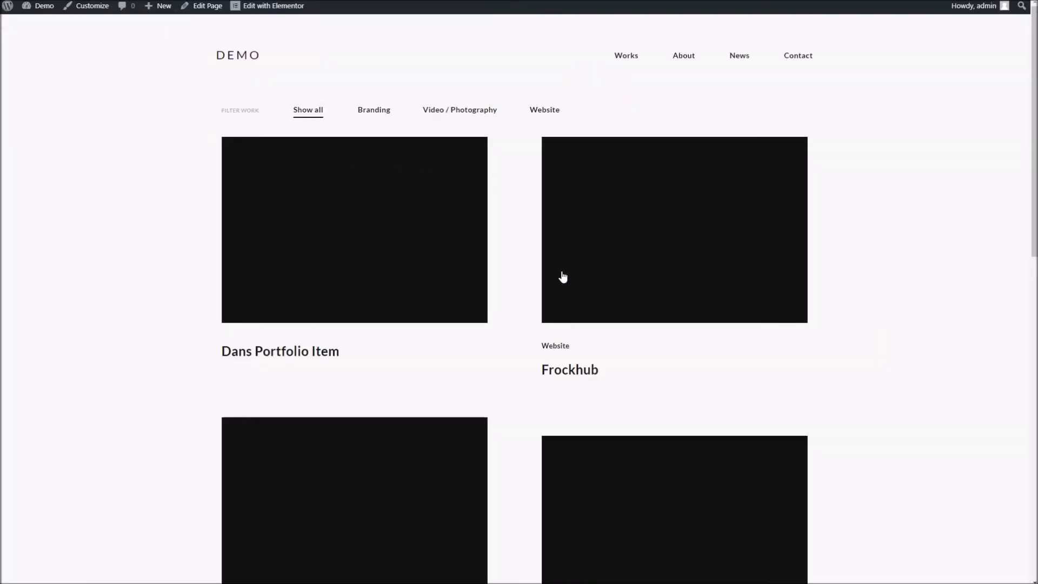
scroll(560, 275, "down", 5)
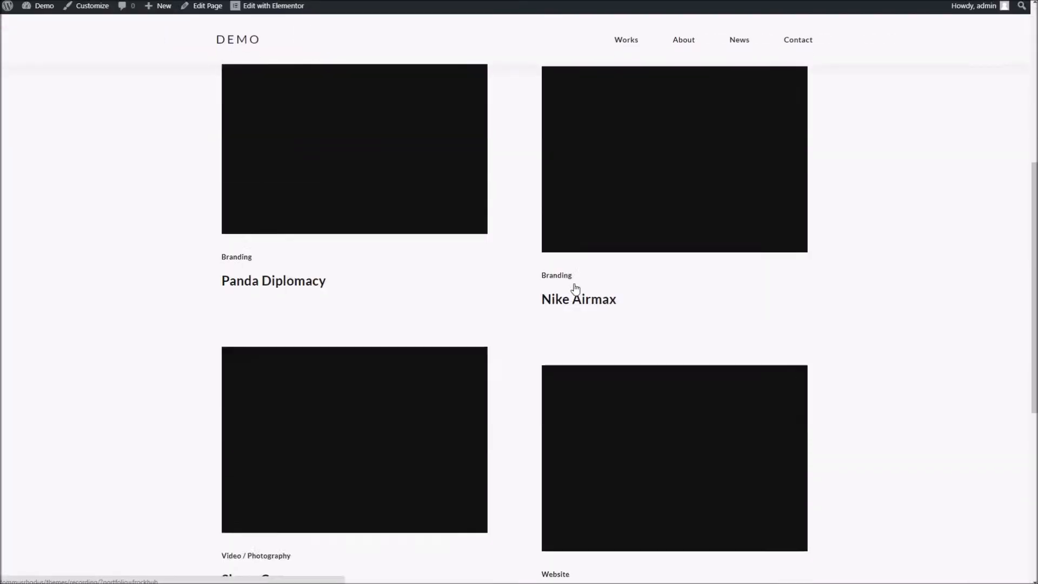
scroll(567, 292, "down", 3)
scroll(565, 294, "up", 10)
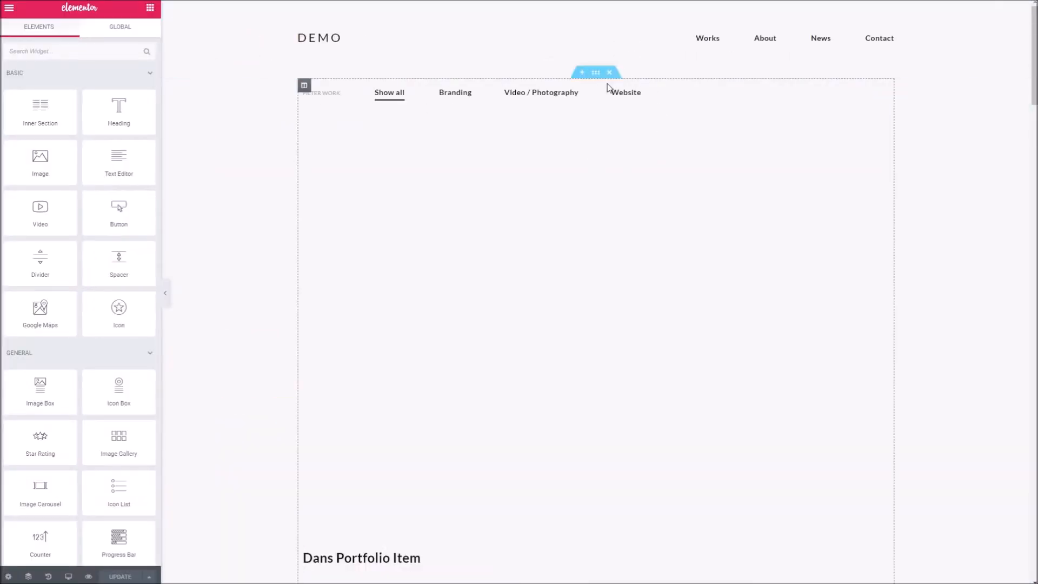
Step: Delete the portfolio posts section and insert a Page Heading widget from the Howeret elements in its place
left_click(609, 73)
scroll(77, 337, "down", 10)
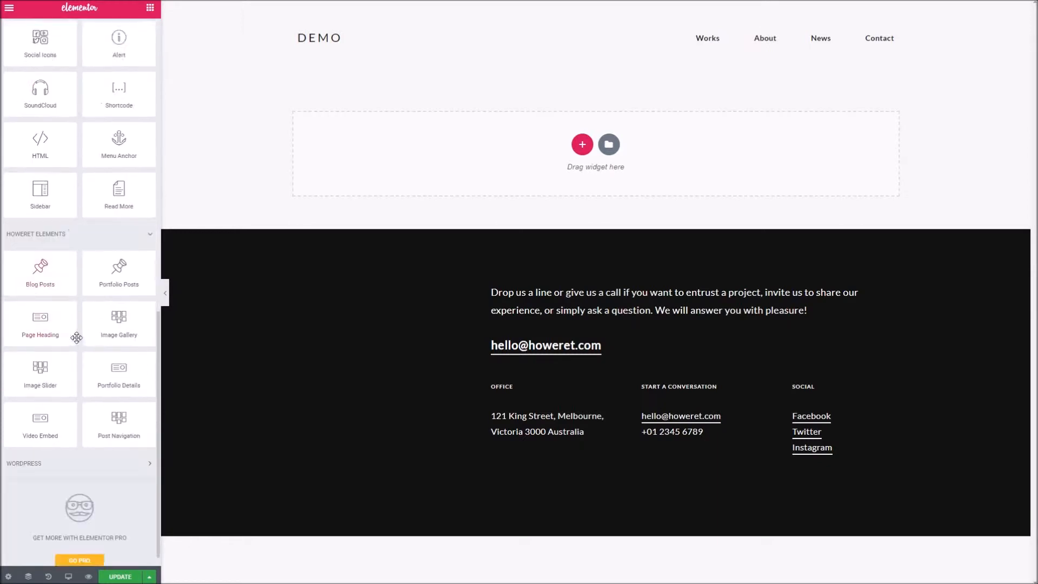
scroll(77, 337, "down", 1)
left_click_drag(37, 309, 463, 167)
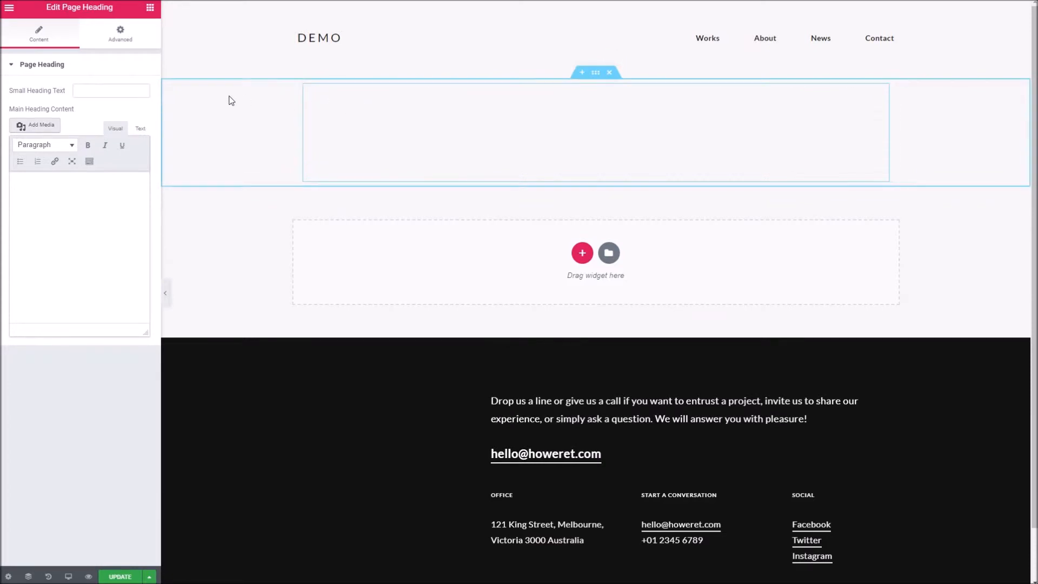
Step: Set the page heading's small text to "Who are we?" and its main content to "All about our wonderful company"
left_click(115, 90)
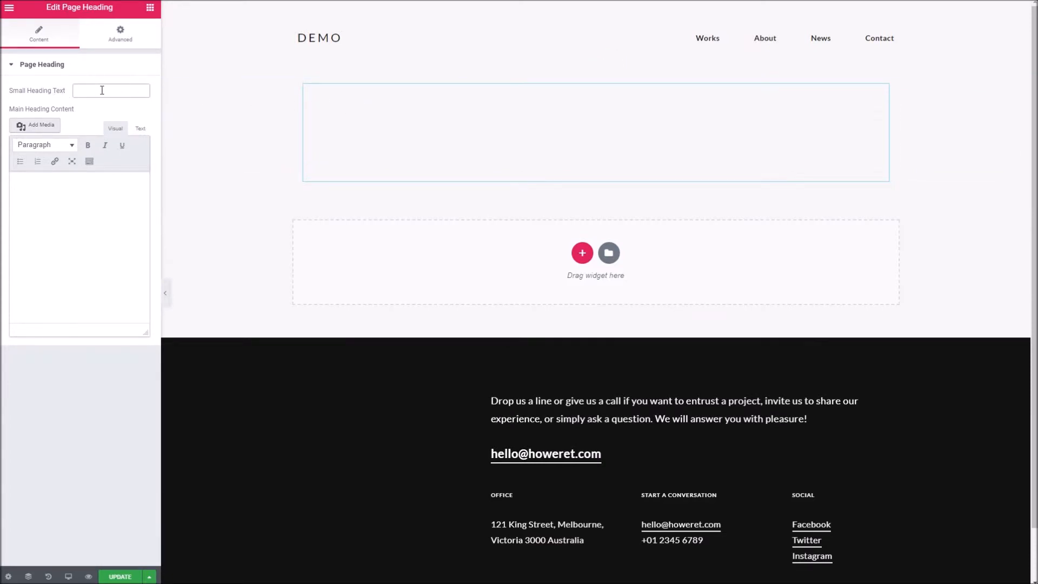
type("Who are we")
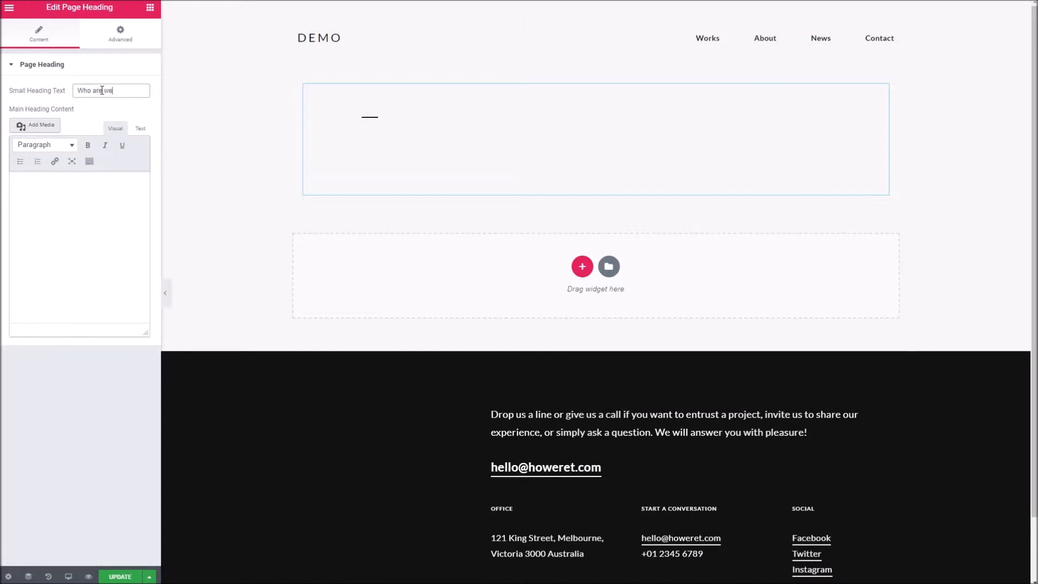
left_click(109, 233)
type("All about our won")
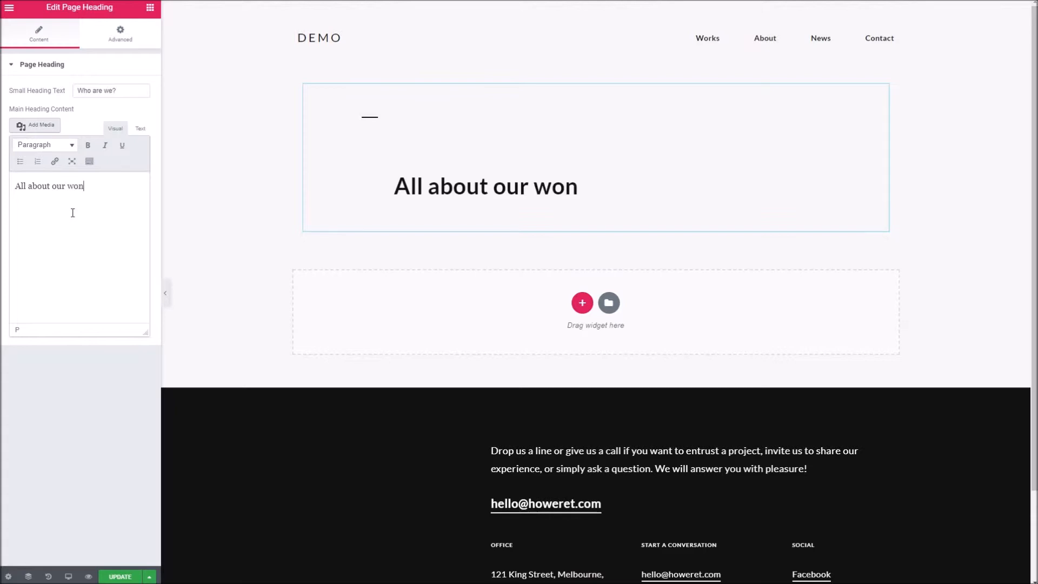
type("derful company")
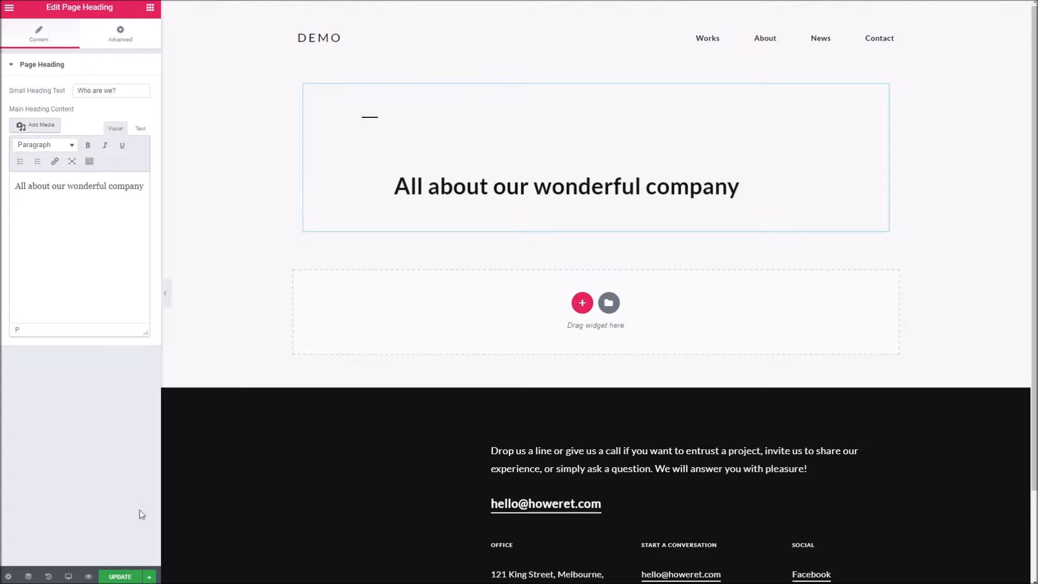
Step: Update the page and check the small and main heading text in the preview
left_click(120, 576)
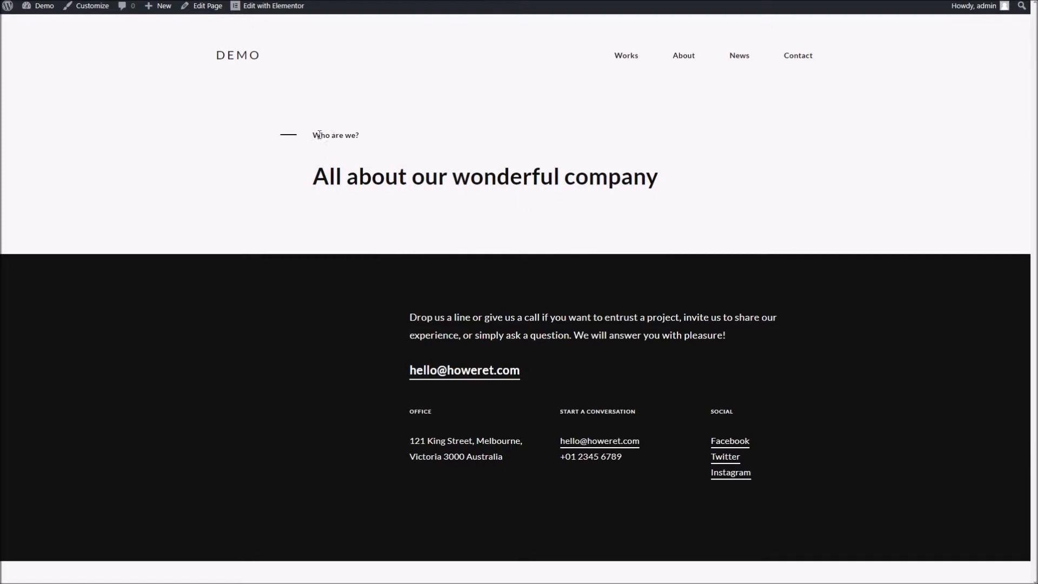
left_click_drag(311, 135, 382, 140)
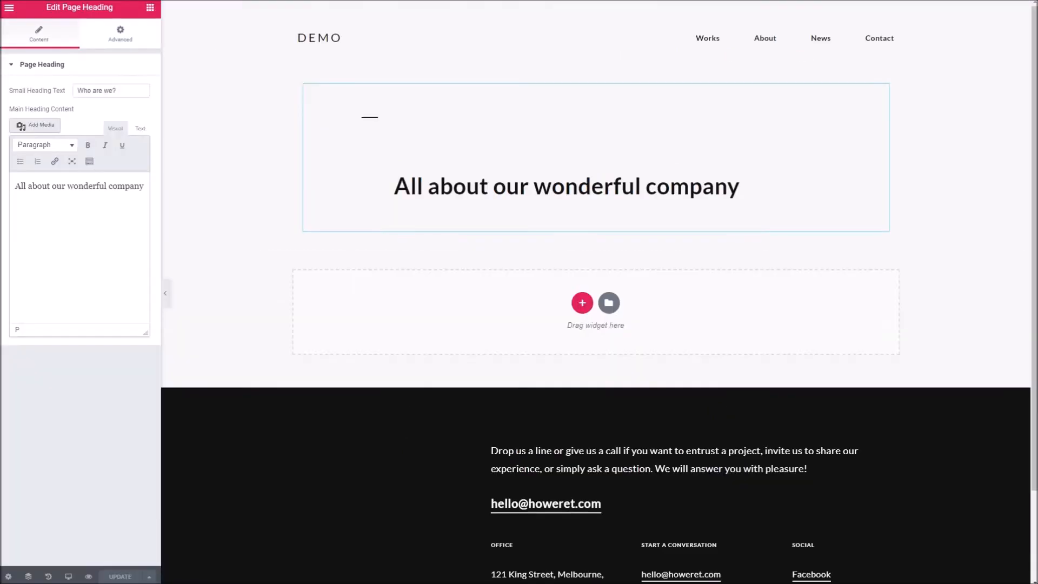
scroll(208, 254, "down", 2)
scroll(207, 270, "up", 2)
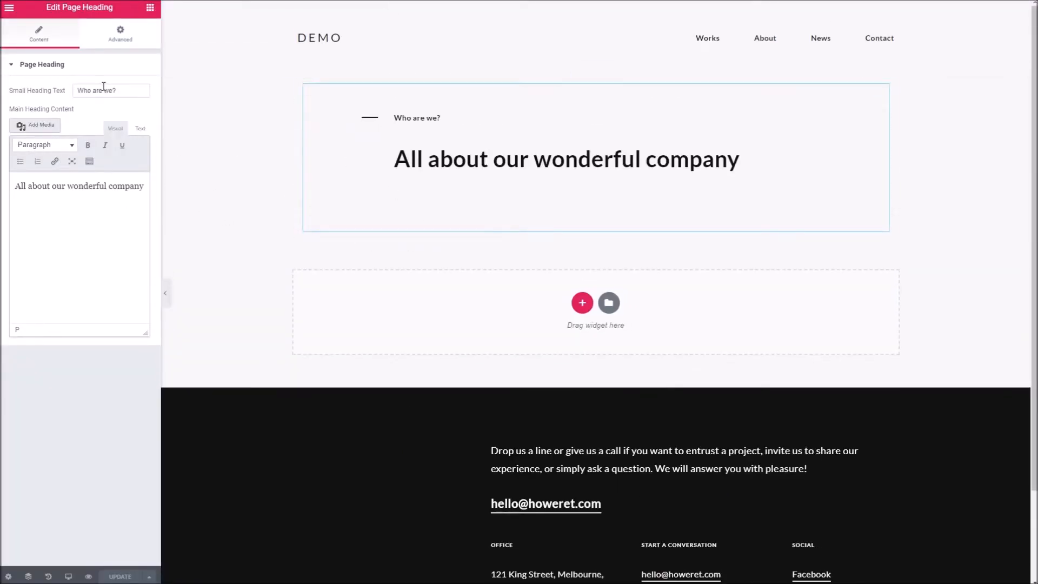
Step: Delete the page heading section and insert an Image Slider widget from the Howeret elements in its place
left_click(608, 75)
scroll(108, 277, "down", 10)
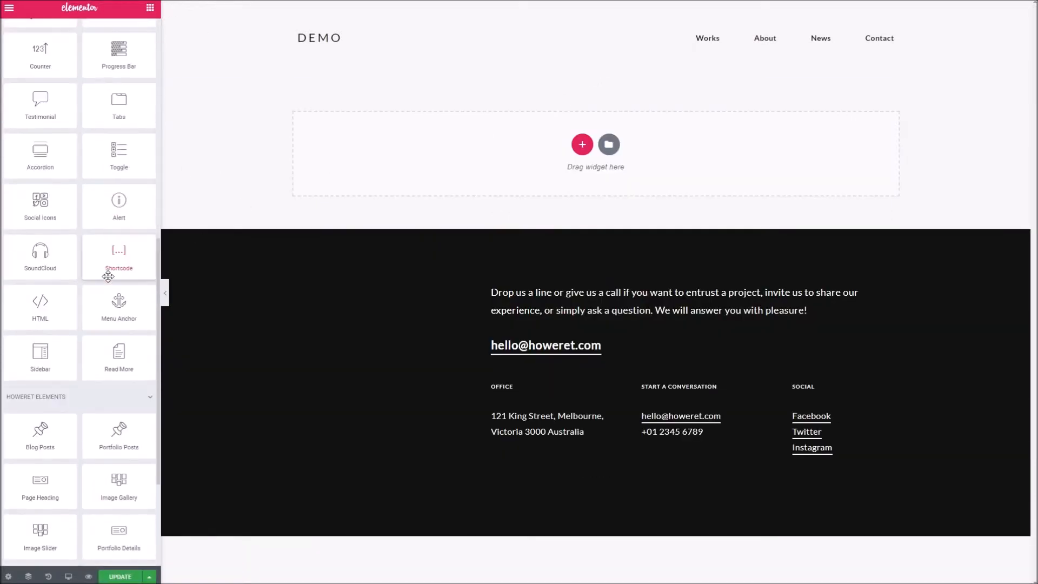
scroll(108, 277, "down", 3)
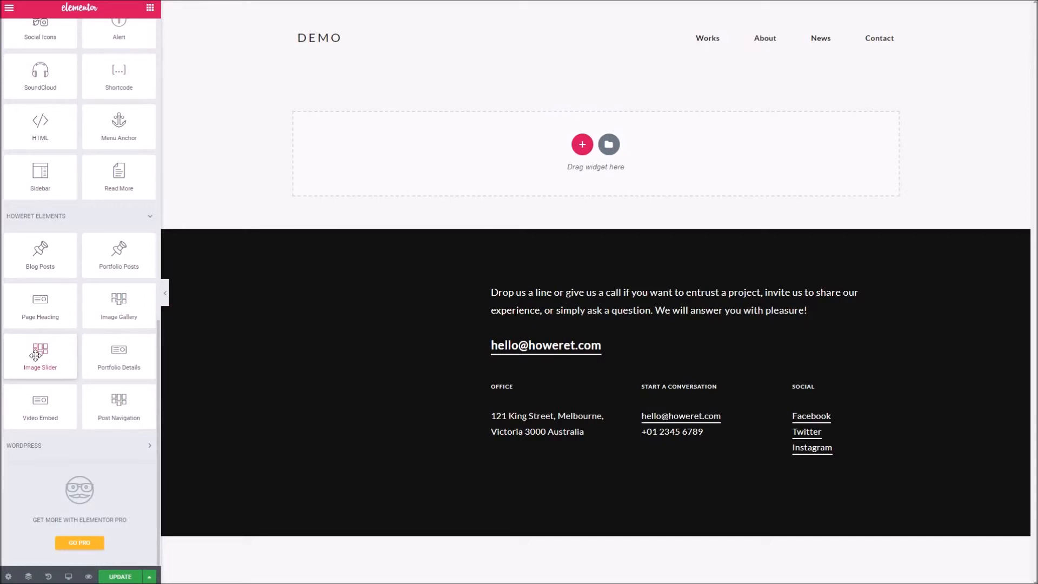
left_click_drag(34, 360, 492, 178)
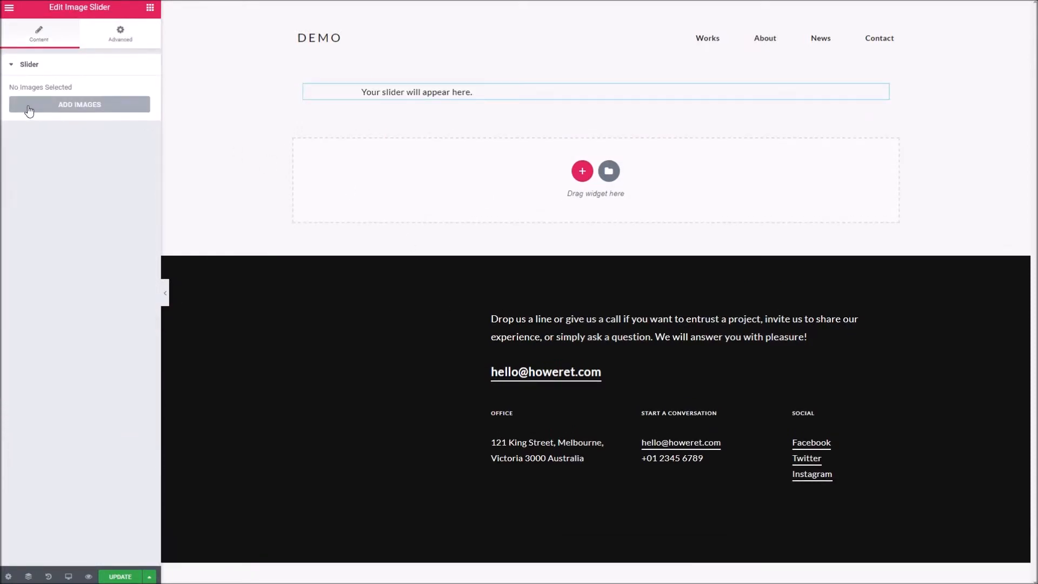
Step: Fill the slider with a gallery of six media library images: the yellow sneaker, two black stationery shots and three dark clothing photos
left_click(64, 106)
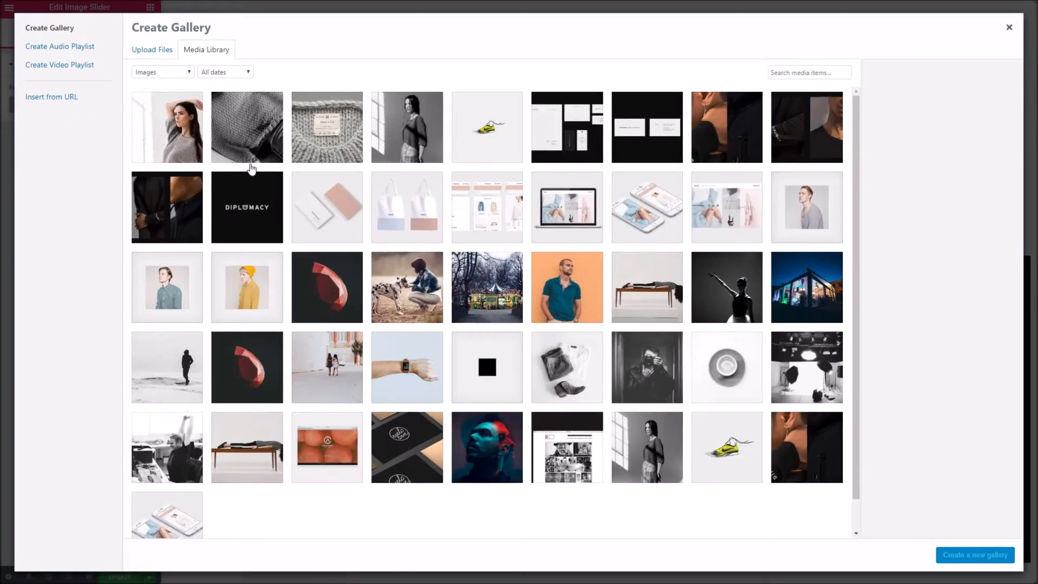
left_click(258, 149)
left_click(482, 130)
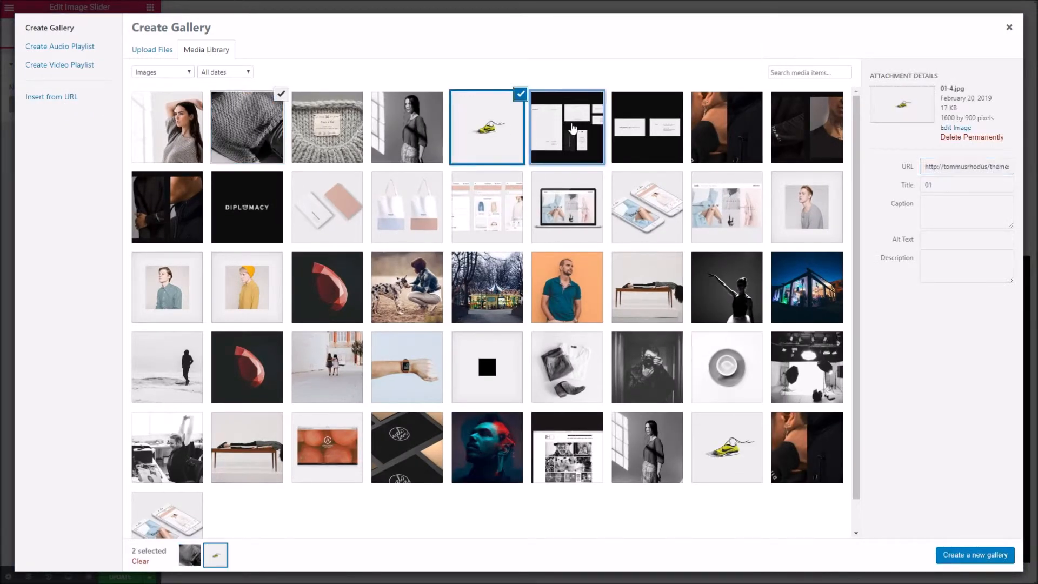
left_click(572, 128)
left_click(638, 125)
left_click(713, 124)
left_click(787, 128)
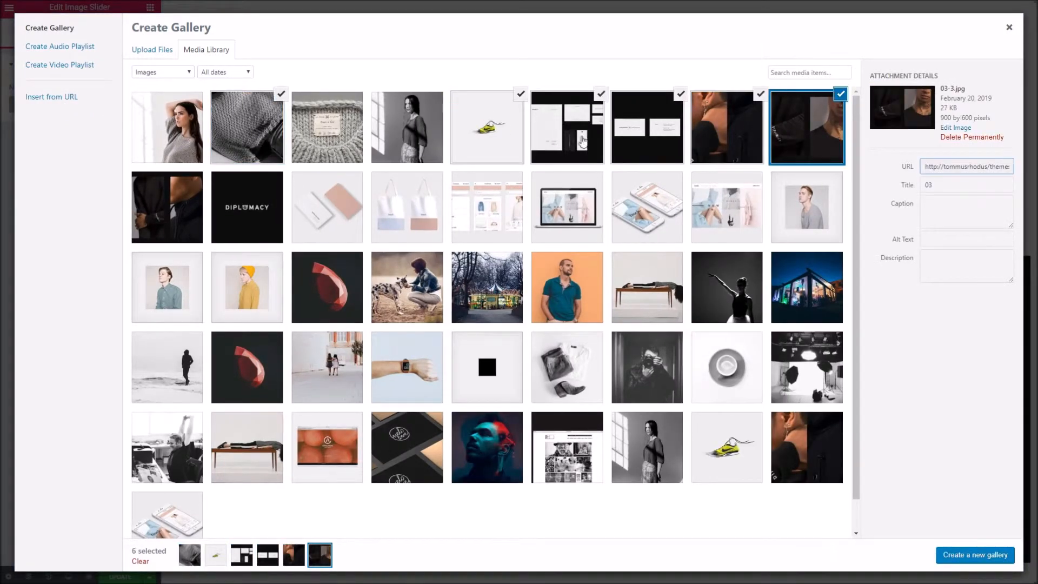
left_click(247, 130)
left_click(201, 222)
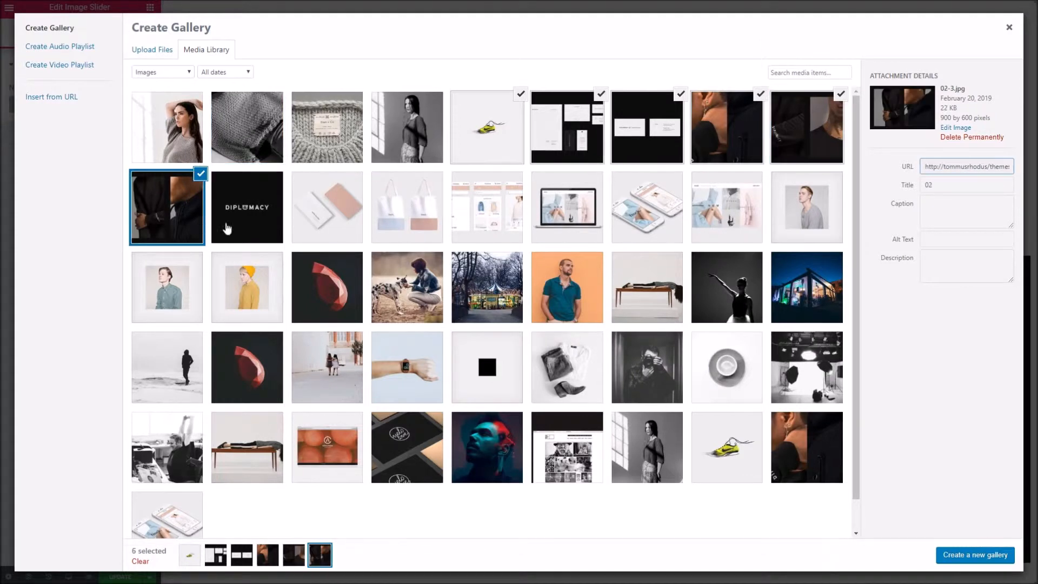
left_click(963, 557)
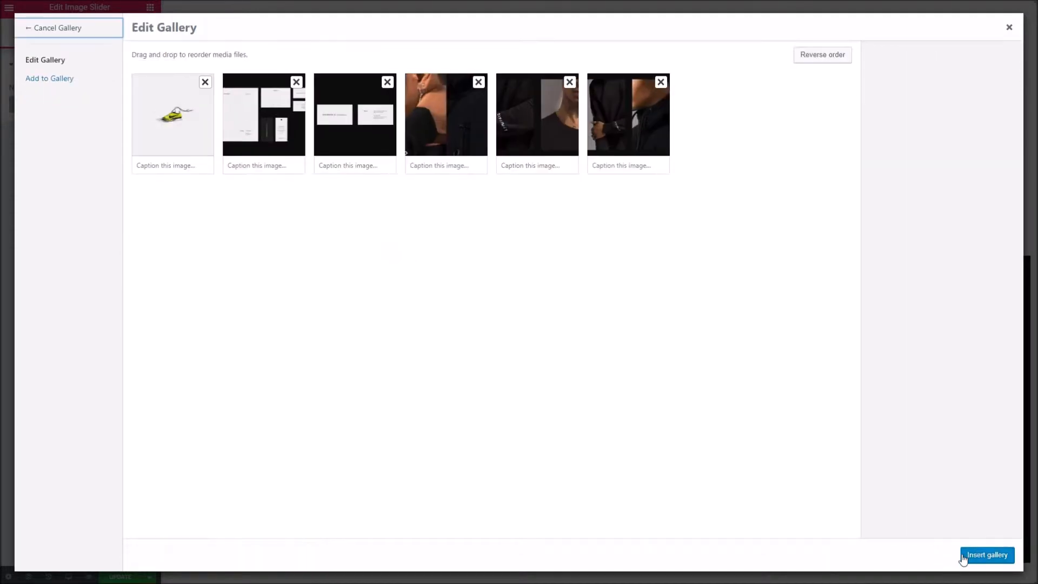
left_click(972, 550)
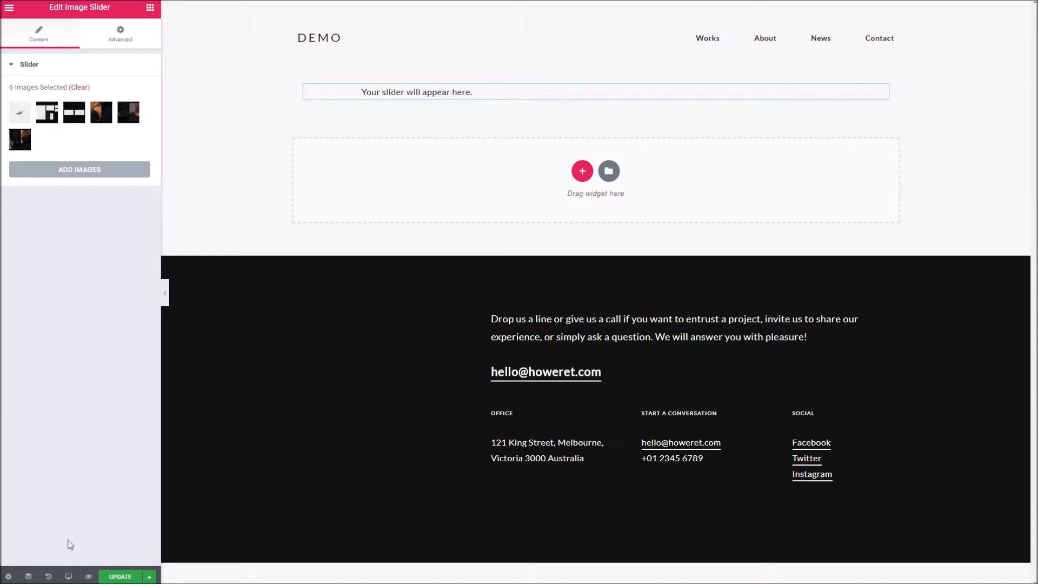
Step: Update the page and swipe through the image slider's slides in the preview
left_click(118, 577)
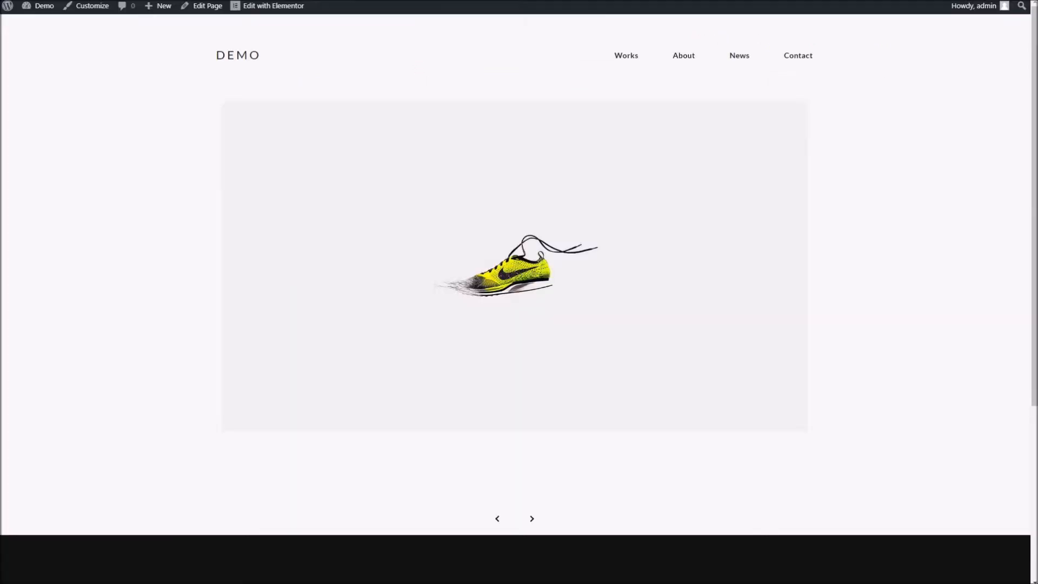
left_click_drag(696, 288, 419, 280)
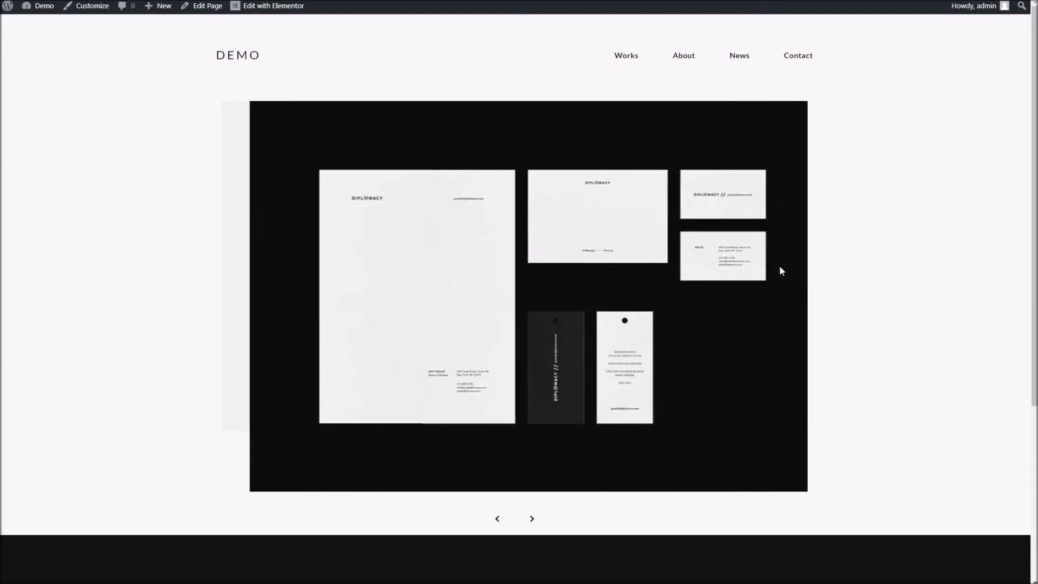
left_click_drag(780, 268, 562, 274)
left_click_drag(789, 241, 573, 250)
left_click_drag(754, 261, 543, 270)
left_click_drag(735, 280, 550, 286)
left_click_drag(721, 277, 535, 287)
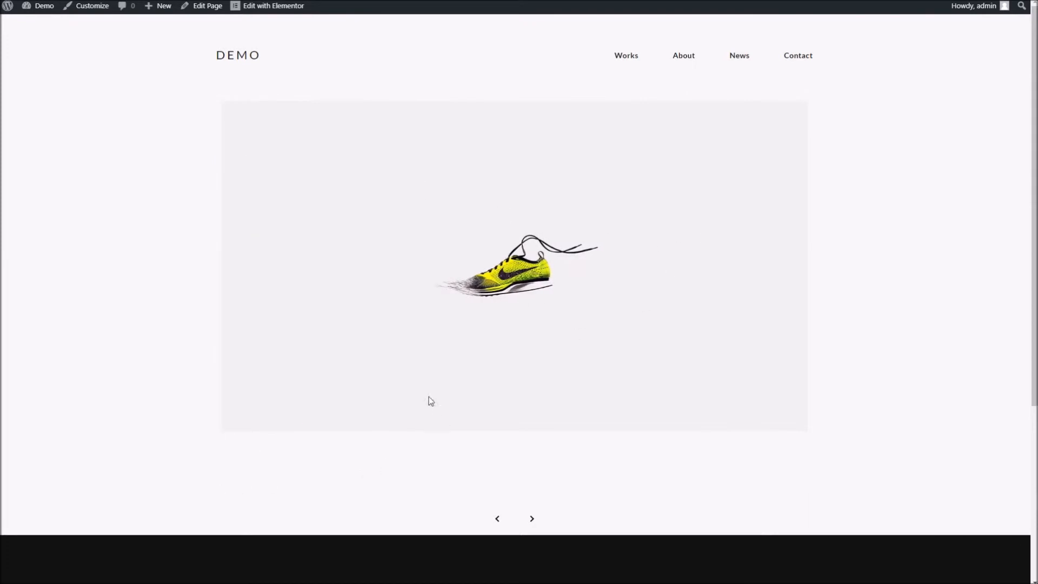
left_click_drag(593, 432, 397, 473)
left_click_drag(370, 427, 675, 379)
left_click_drag(702, 325, 409, 312)
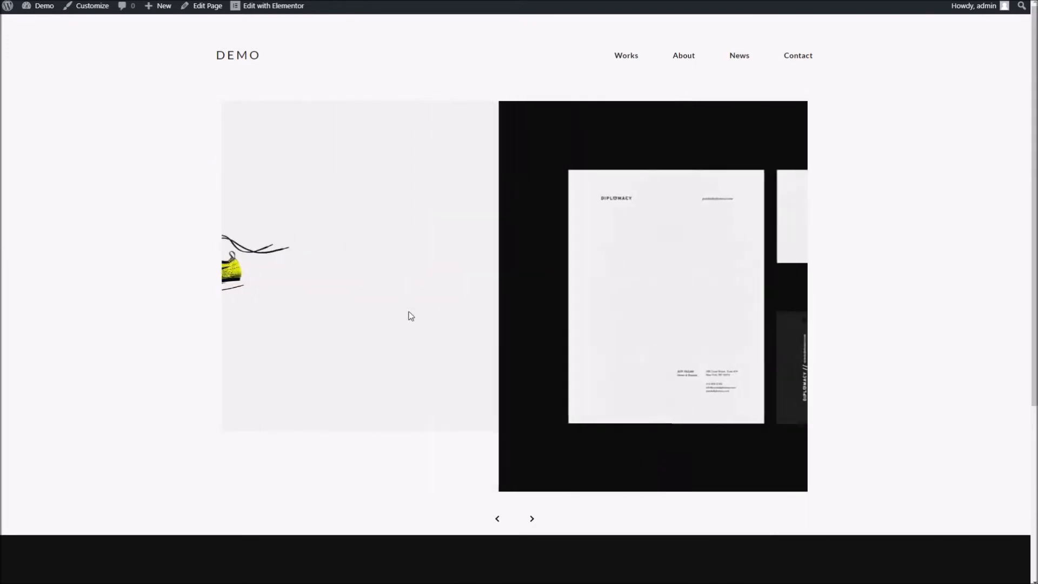
left_click_drag(672, 317, 378, 260)
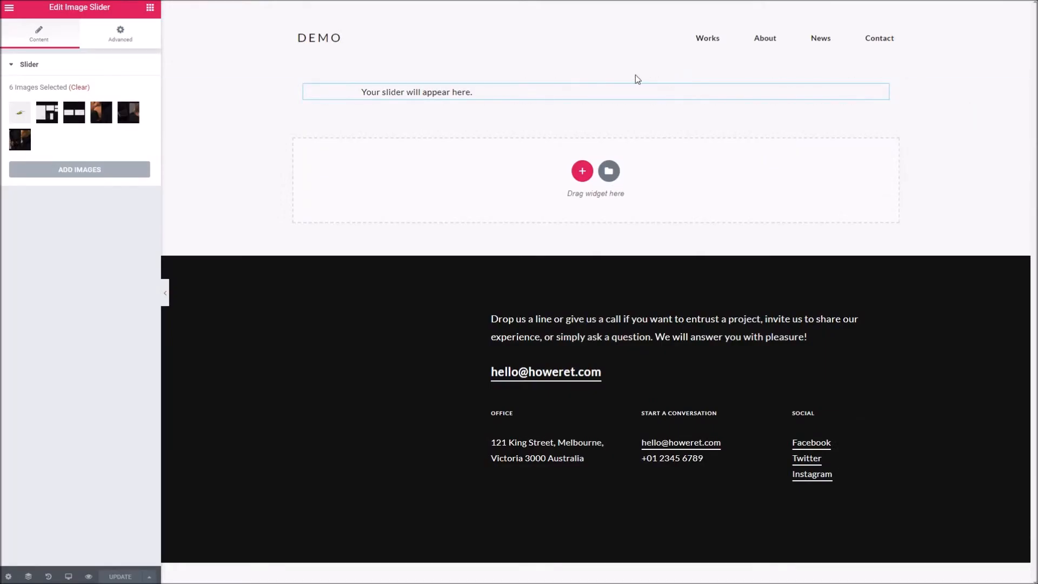
Step: Delete the image slider section and insert a Portfolio Details widget from the Howeret elements in its place
left_click(615, 70)
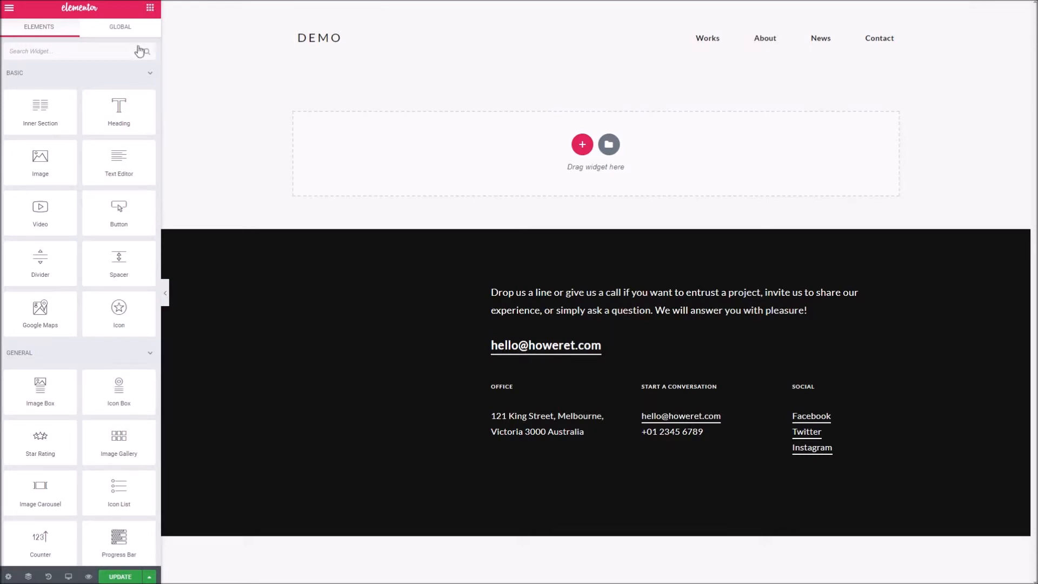
scroll(137, 234, "down", 15)
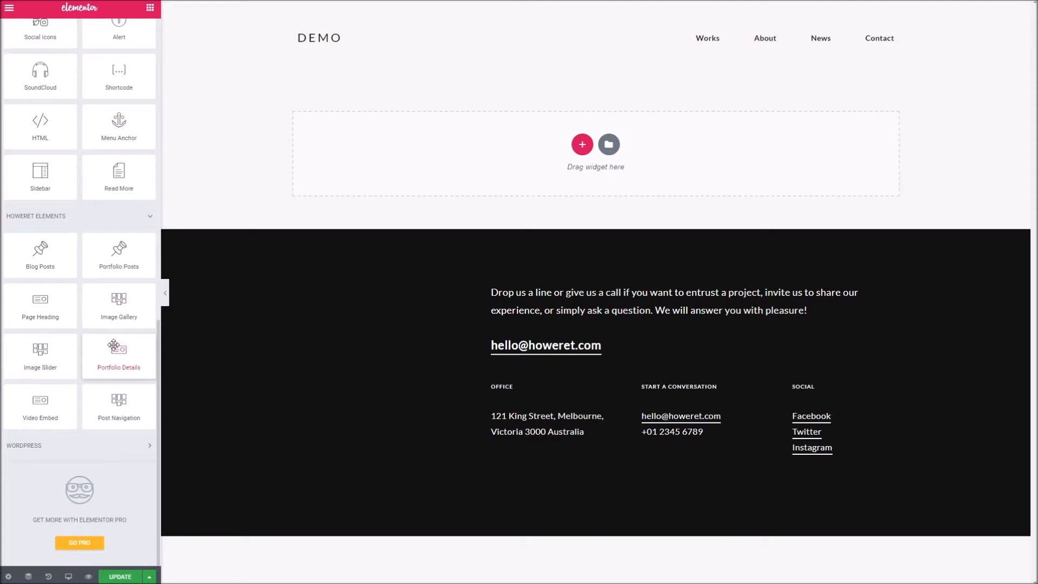
left_click_drag(113, 356, 451, 174)
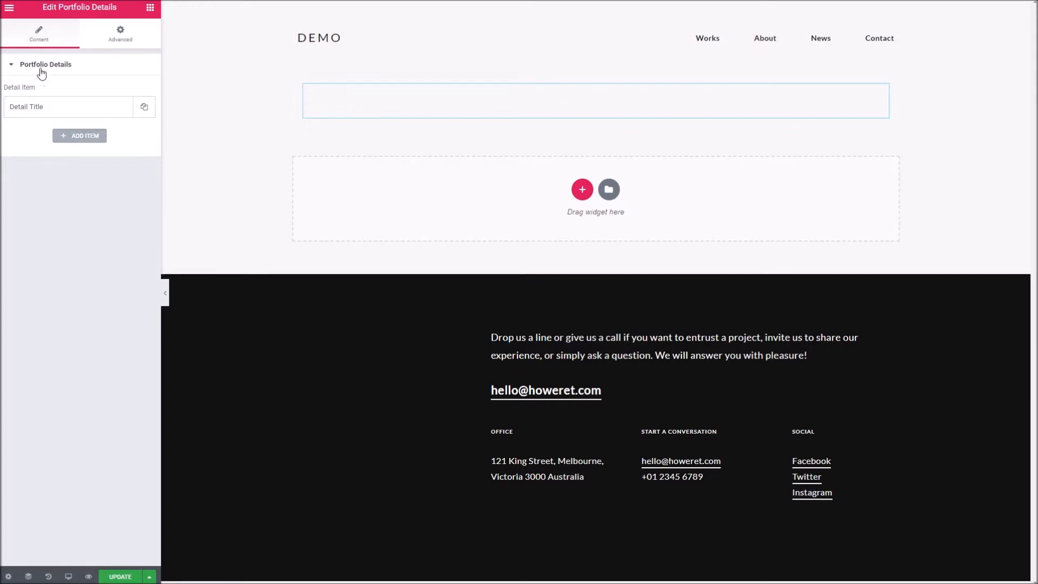
Step: Add detail items to the Portfolio Details widget until there are four, keeping the default titles and content
left_click(62, 112)
triple_click(63, 144)
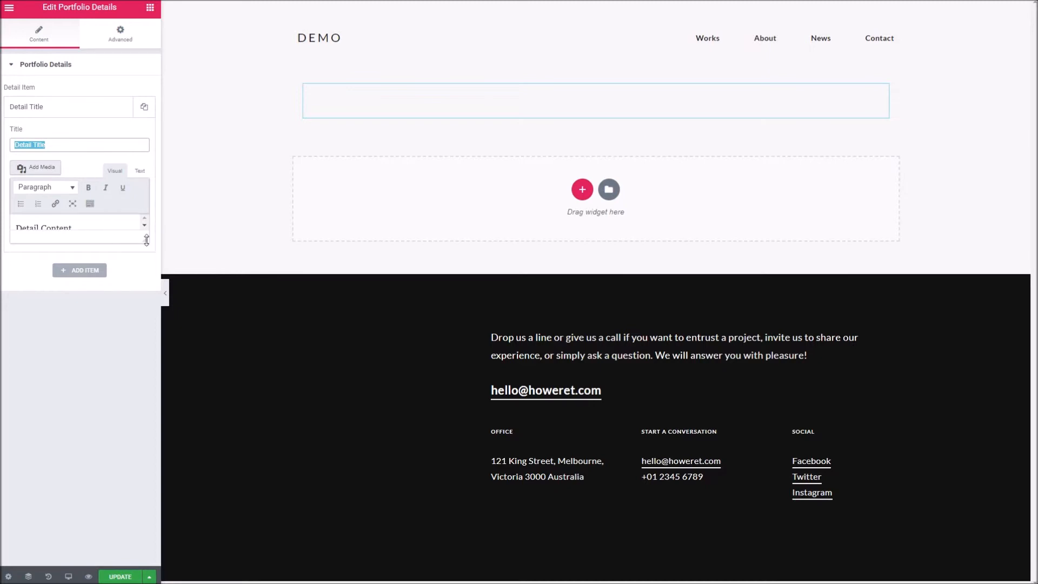
left_click(71, 308)
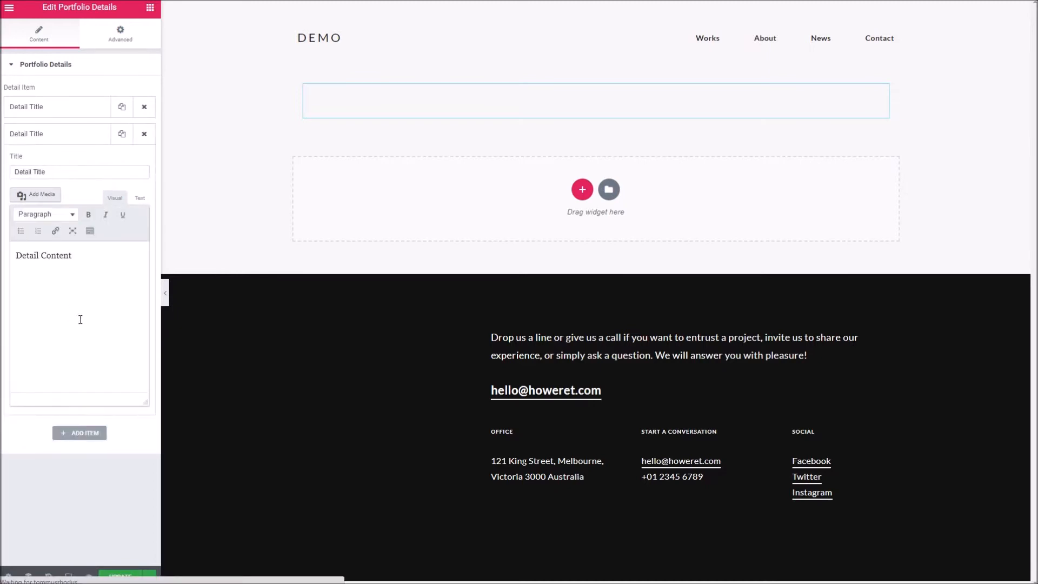
left_click(62, 431)
left_click(79, 460)
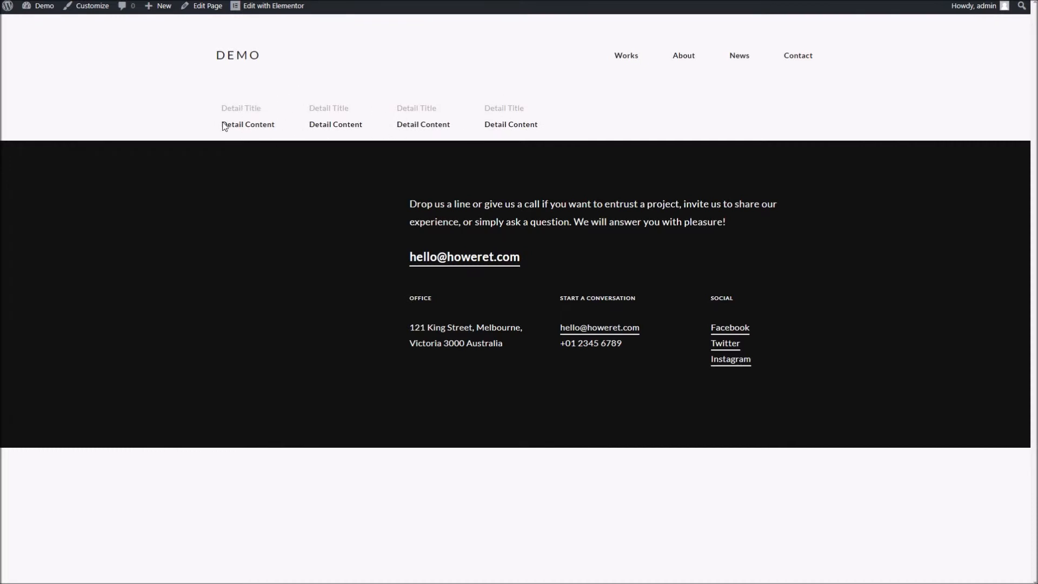
Step: Examine the row of detail titles and contents in the page preview
left_click_drag(229, 107, 334, 110)
left_click(329, 135)
left_click_drag(223, 108, 436, 109)
left_click(424, 133)
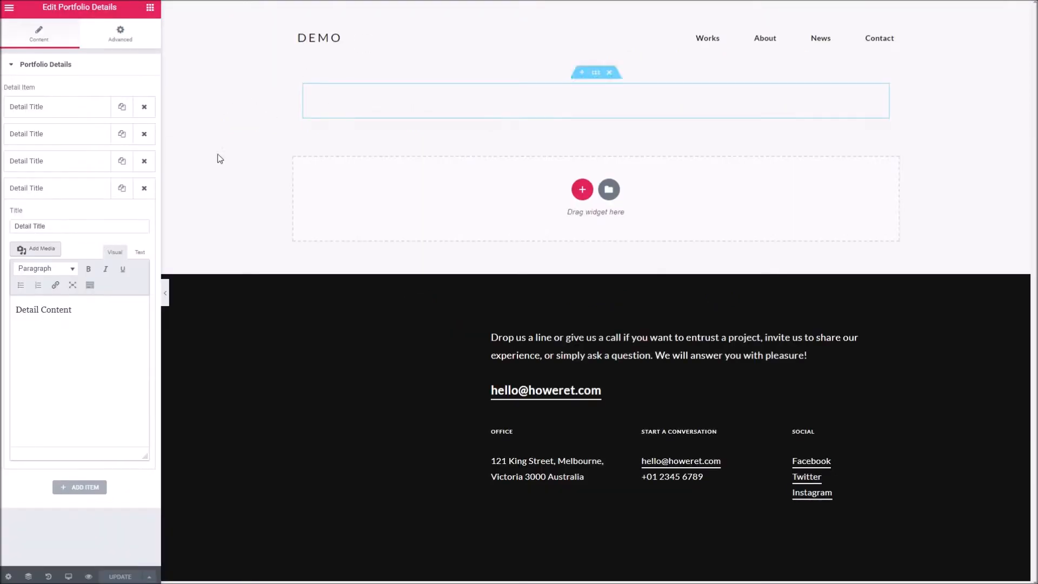
Step: Delete the portfolio details section and insert a Video Embed widget from the Howeret elements in its place
left_click(610, 73)
scroll(125, 338, "down", 10)
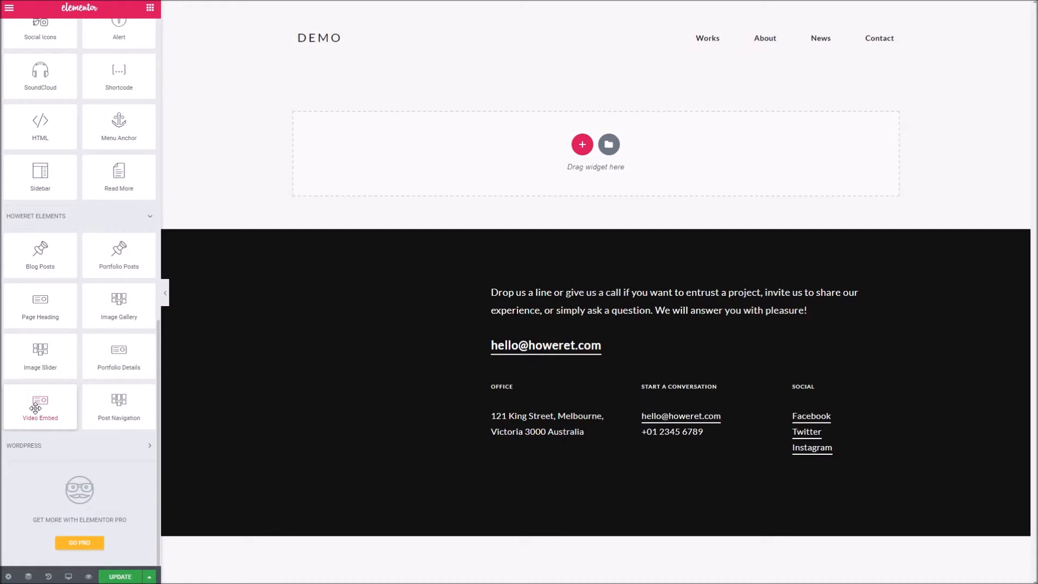
left_click_drag(36, 408, 493, 169)
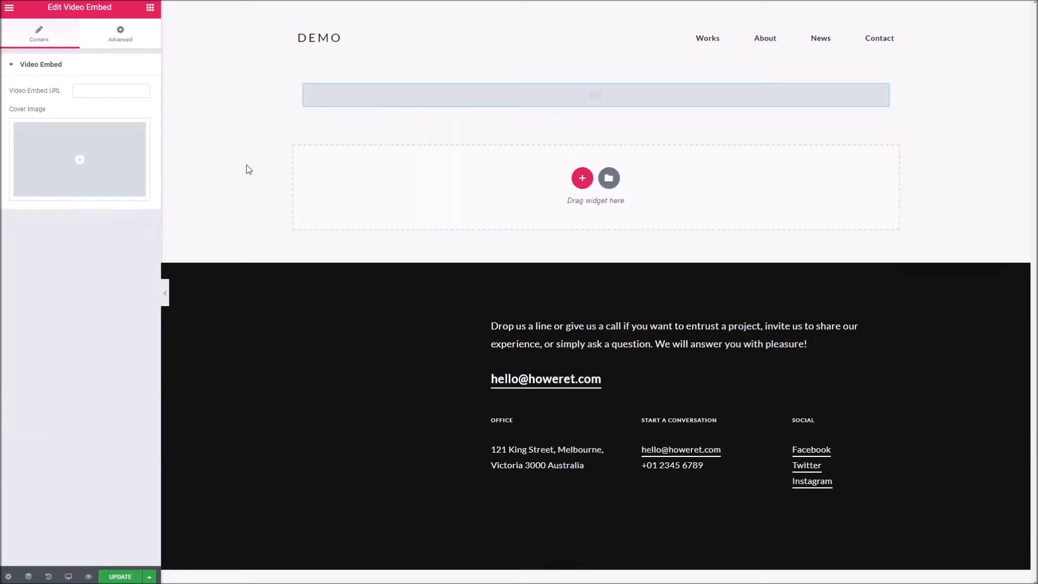
Step: Switch to YouTube and copy the iframe embed code of the video "Last To Fall Wins $10,000 - Challenge"
left_click(88, 88)
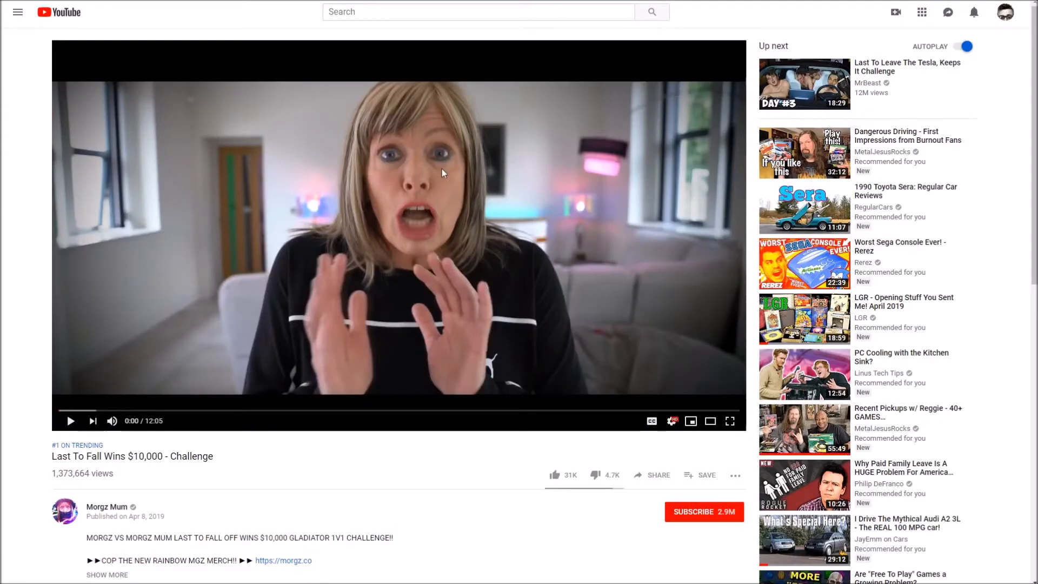
scroll(236, 289, "down", 5)
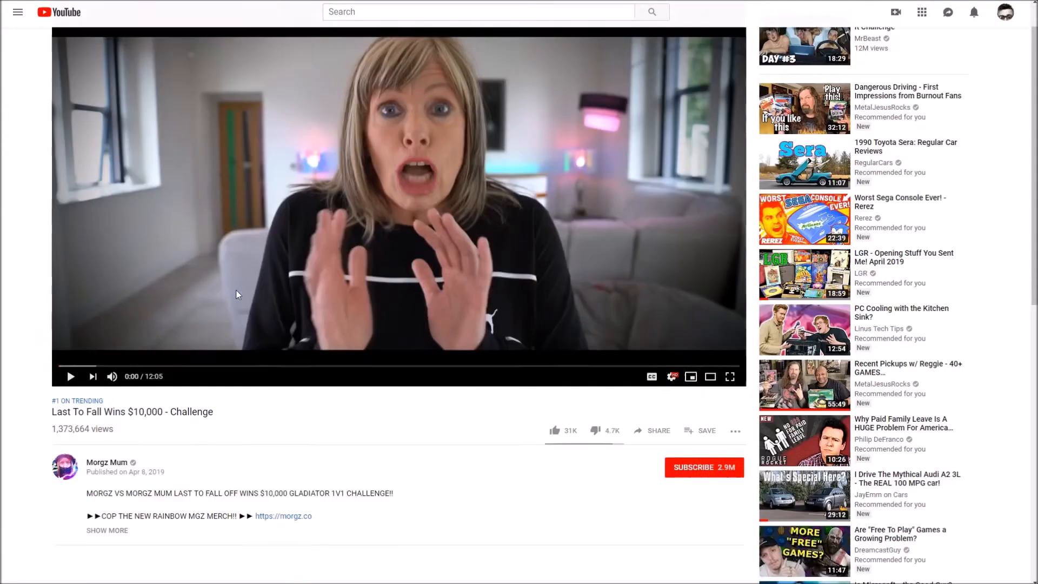
scroll(348, 323, "up", 5)
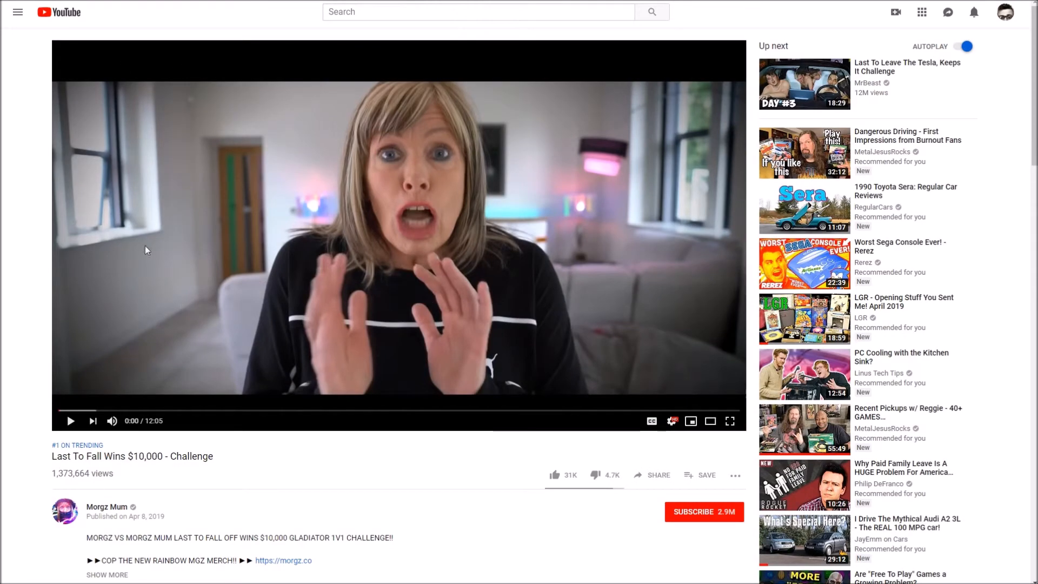
scroll(548, 169, "down", 3)
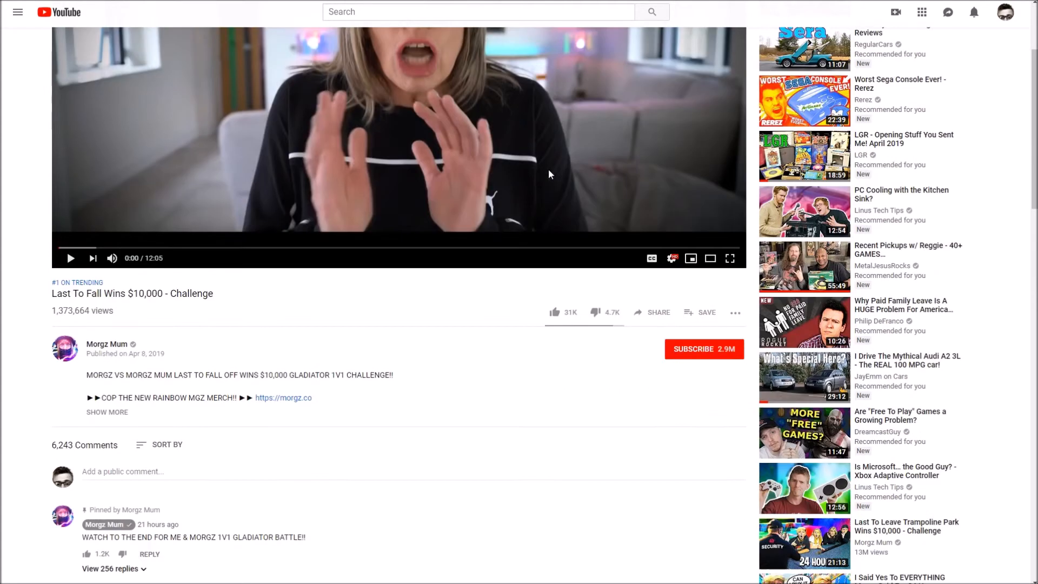
scroll(548, 170, "up", 3)
scroll(548, 170, "down", 2)
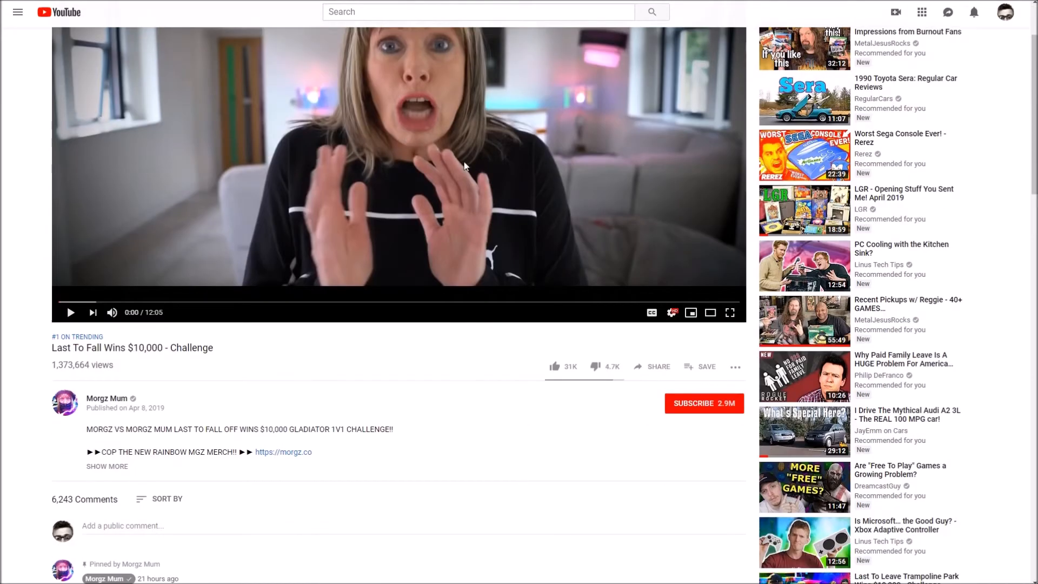
left_click(655, 371)
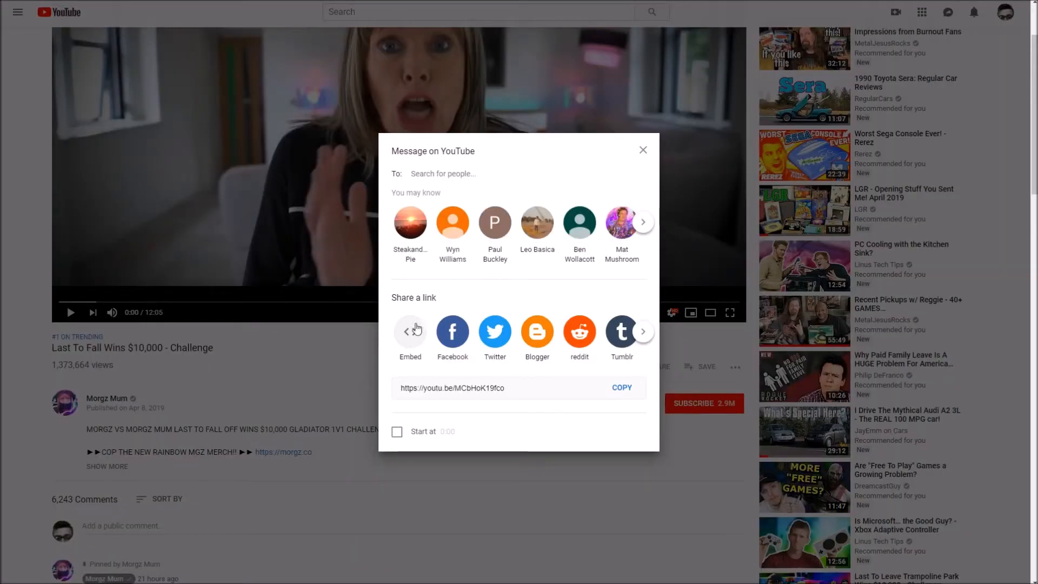
left_click(416, 328)
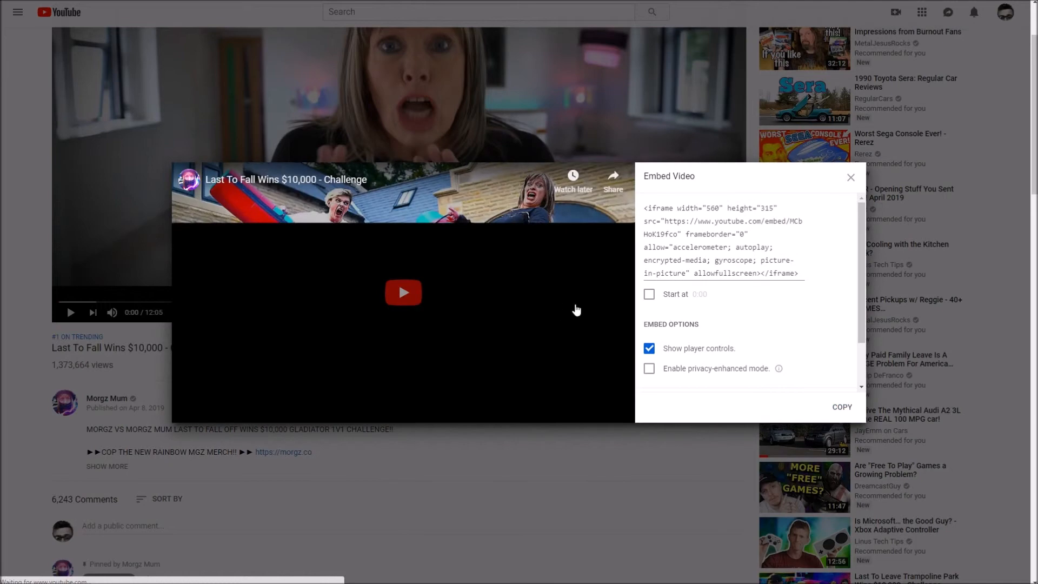
left_click_drag(646, 208, 799, 273)
key("ctrl+c")
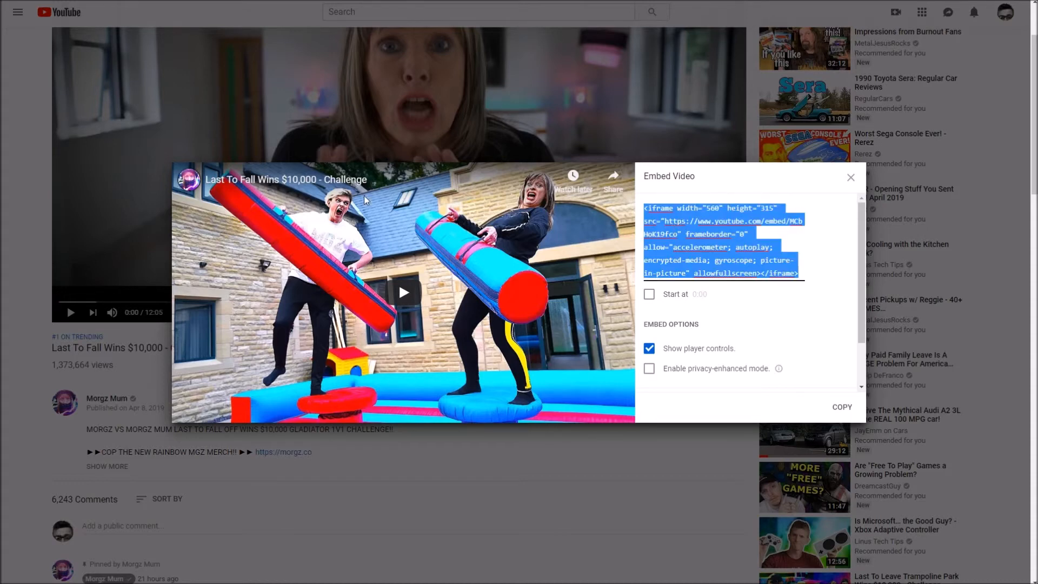
key("super")
type("note")
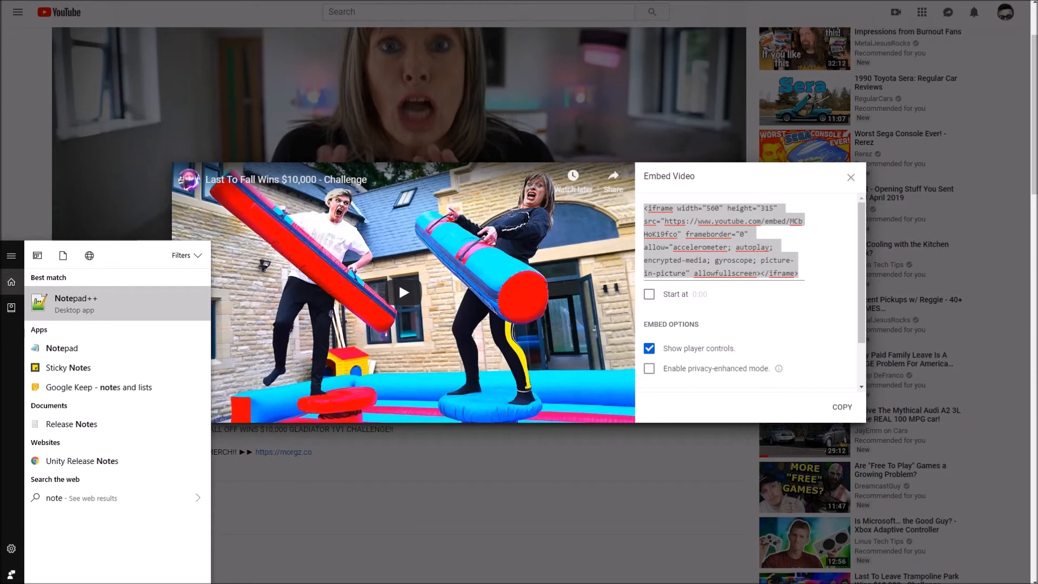
key("Down")
key("Return")
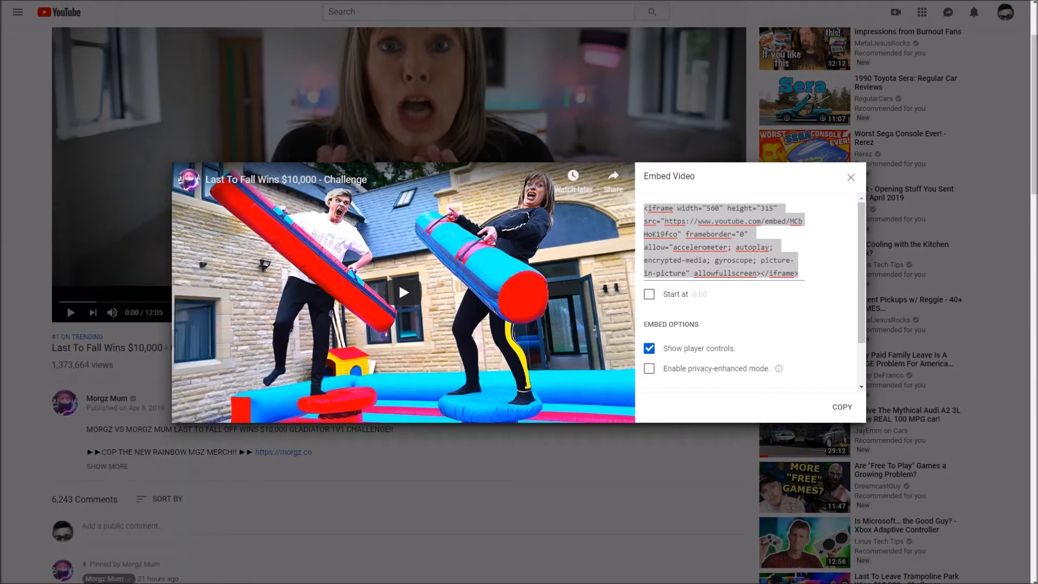
left_click_drag(319, 26, 374, 97)
key("ctrl+v")
left_click_drag(334, 459, 233, 457)
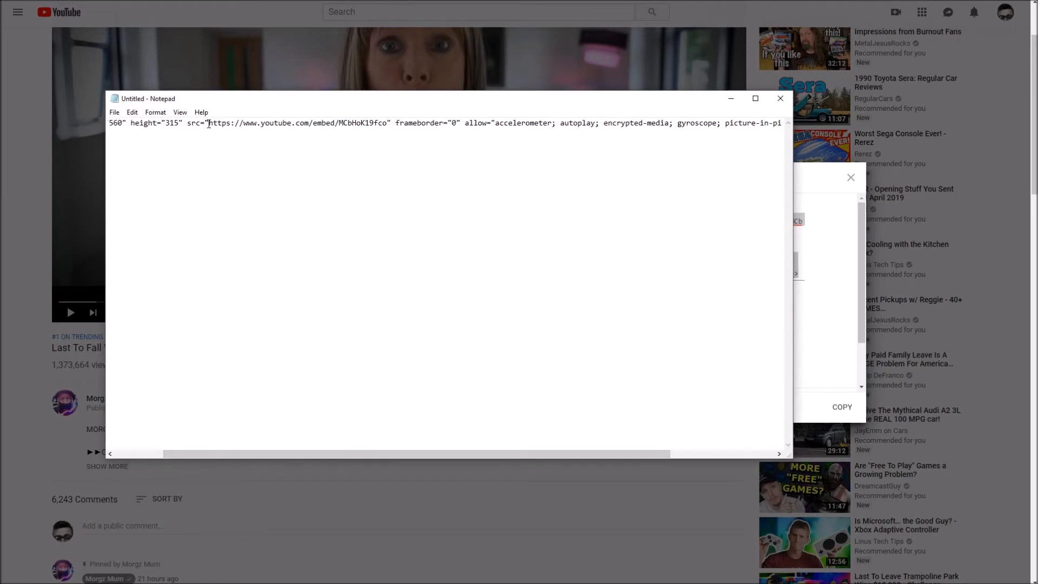
left_click_drag(208, 123, 393, 125)
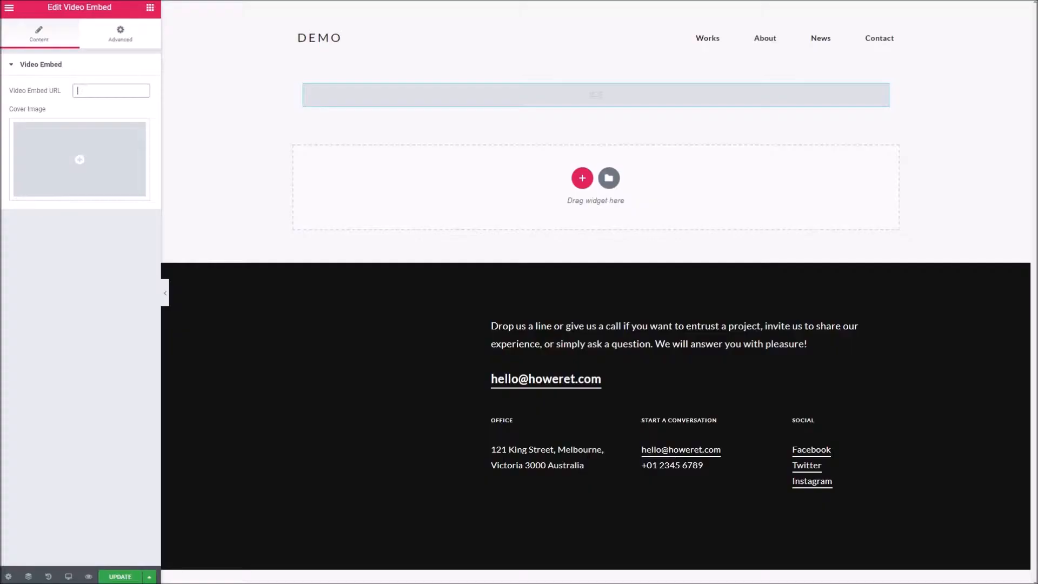
Step: Fill in the Video Embed URL with the copied YouTube address, set largue.jpg as cover image and update the page
key("ctrl+v")
left_click(84, 164)
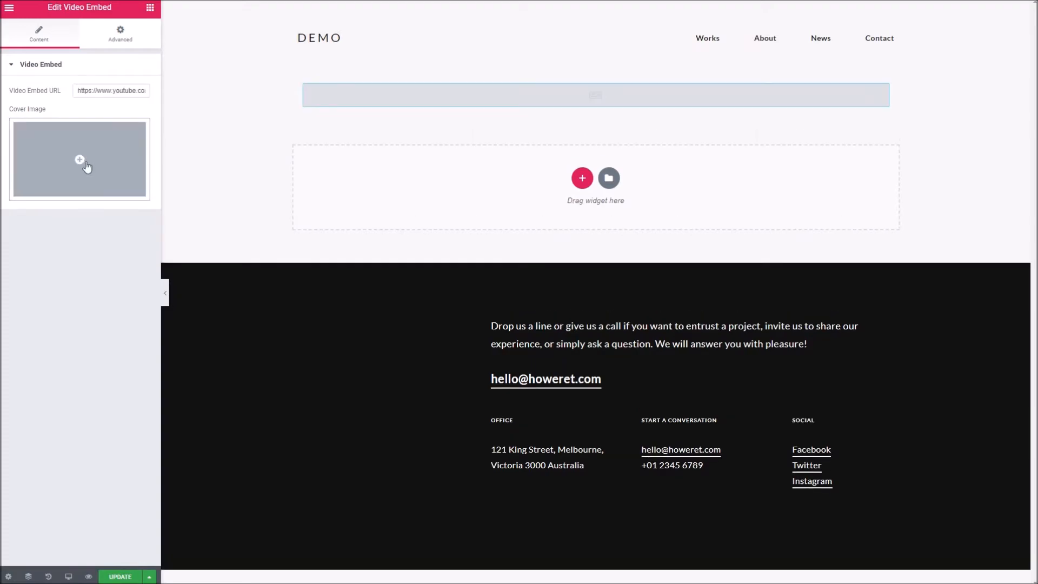
left_click(77, 298)
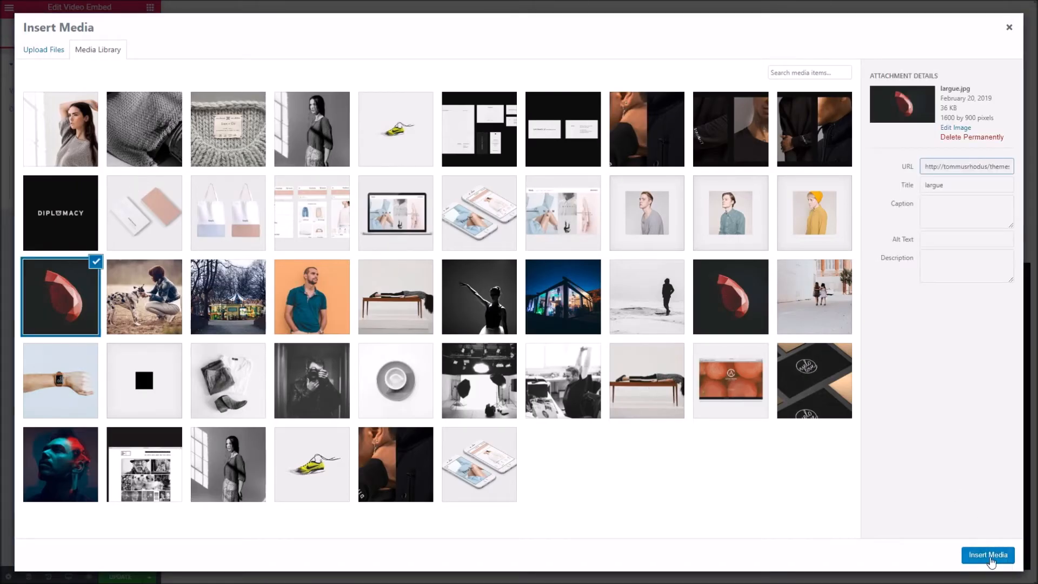
left_click(985, 554)
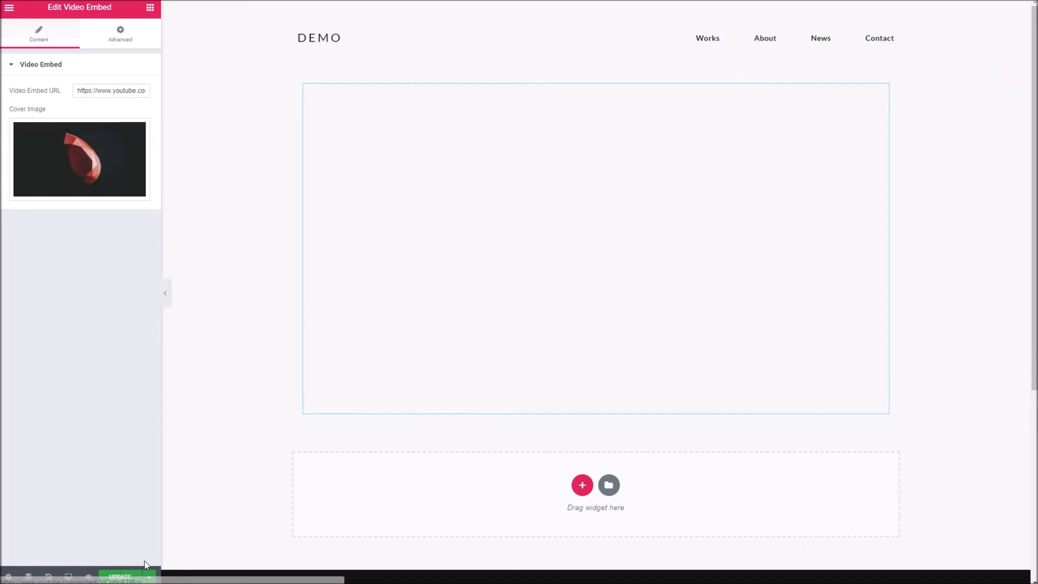
left_click(121, 577)
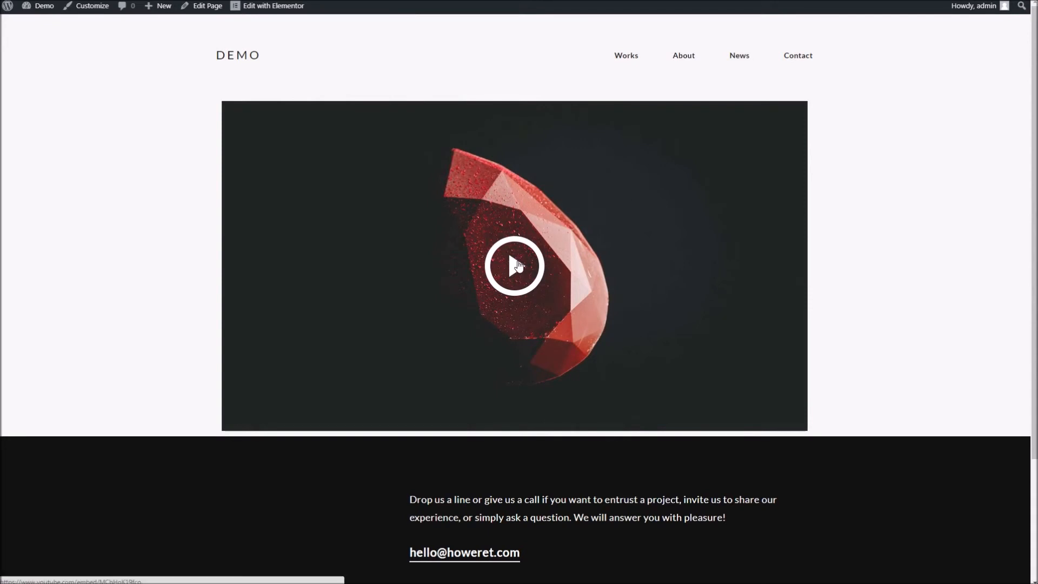
Step: Play the embedded YouTube video in the page preview and close its lightbox
left_click(517, 265)
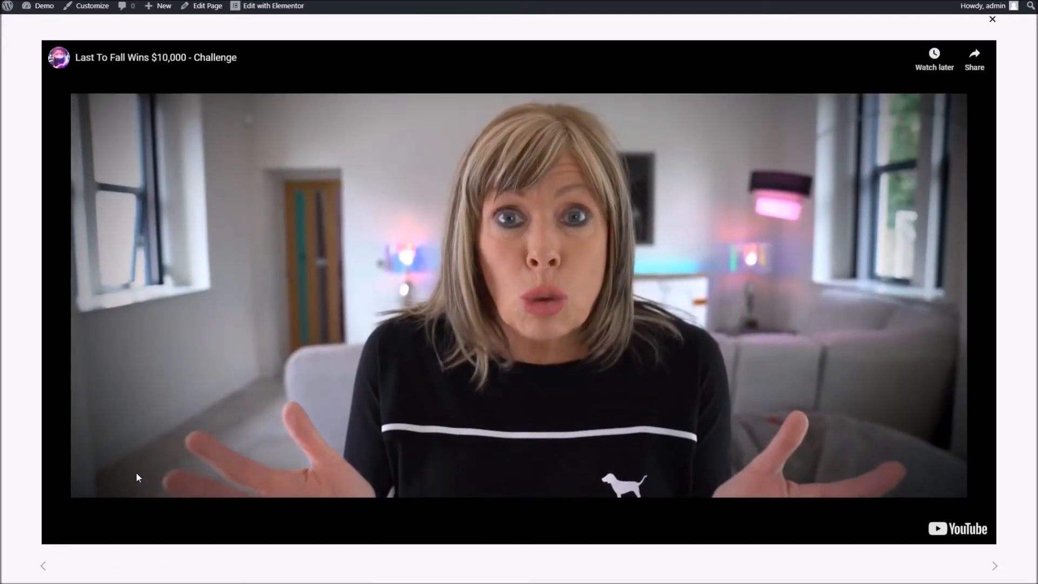
left_click(191, 441)
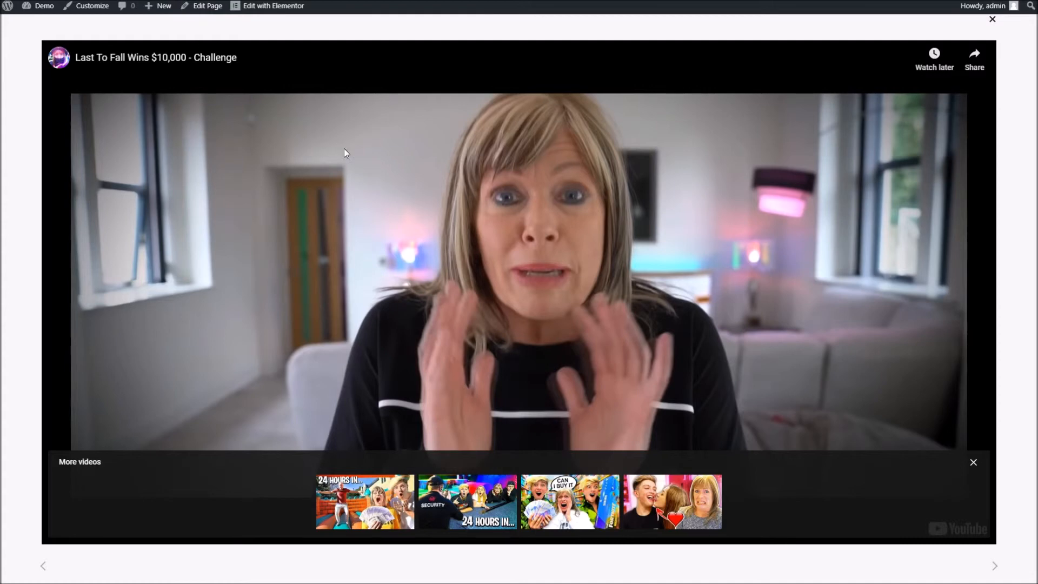
left_click(992, 20)
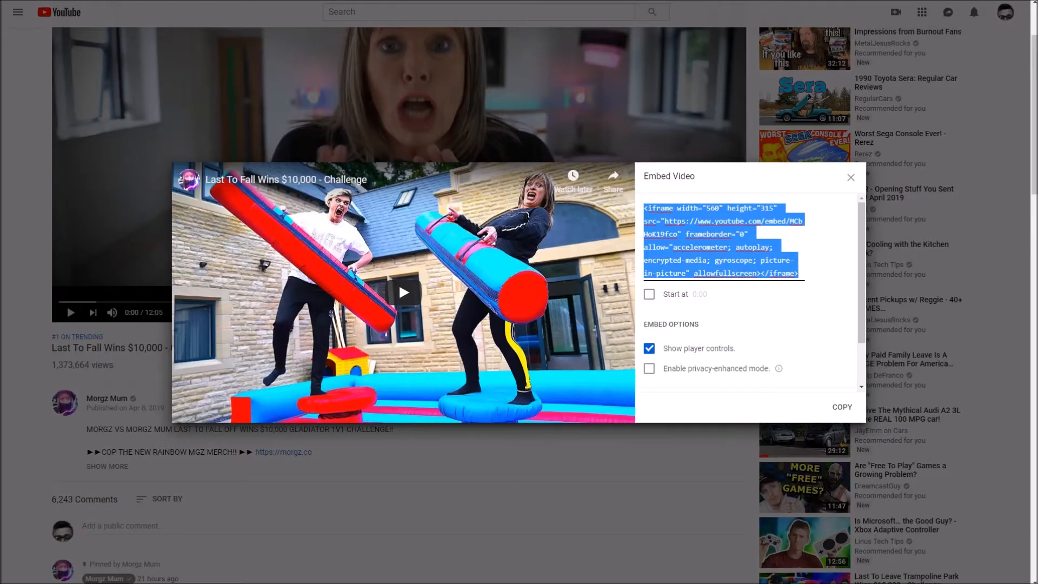
Step: Open the Panasonic Lumix GX800 / GX850 sample movie on Vimeo and copy its embed code
key("ctrl+l")
type("vimeo")
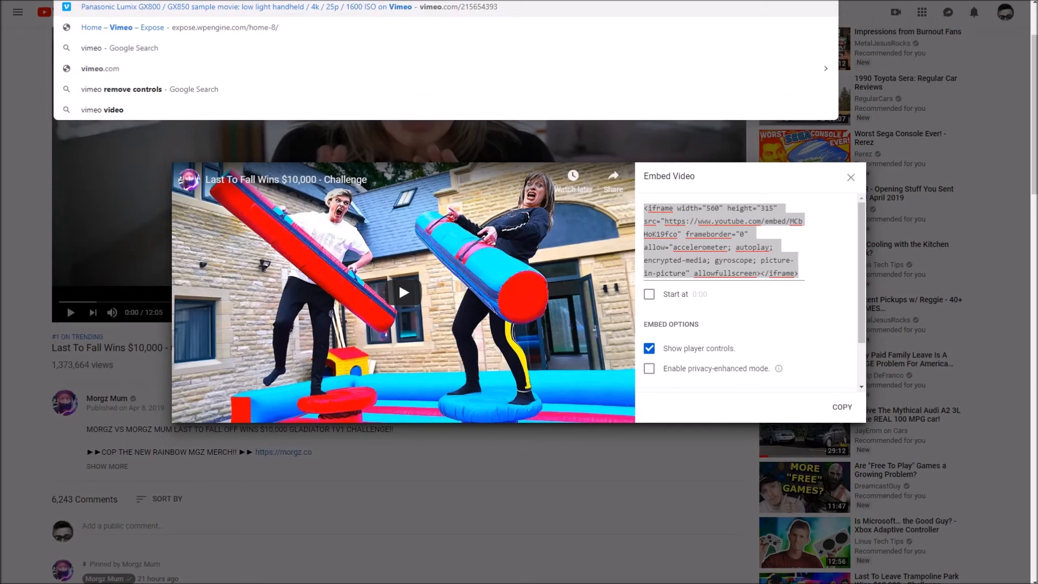
key("Return")
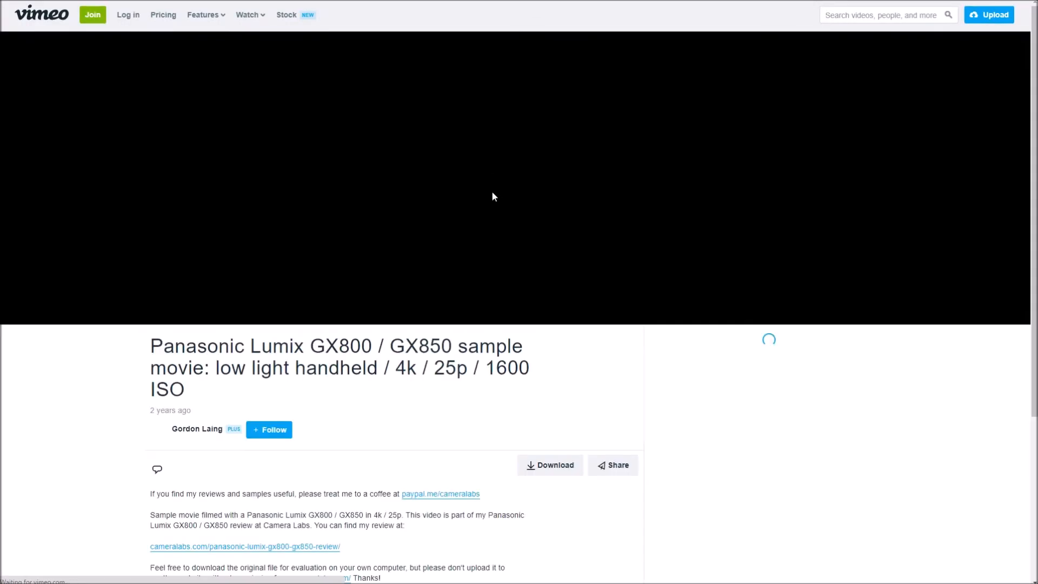
left_click(612, 468)
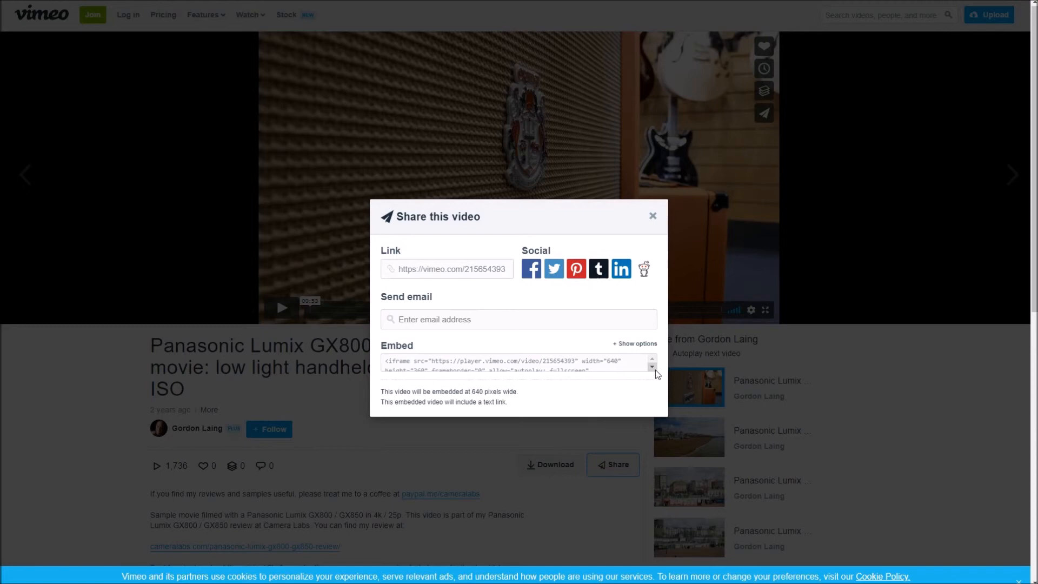
left_click(644, 363)
key("ctrl+c")
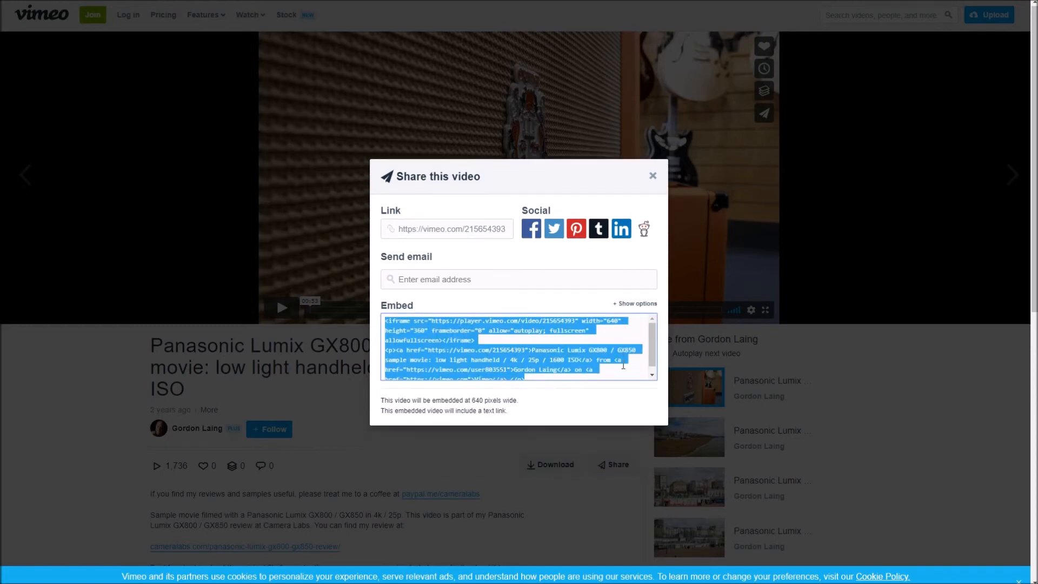
key("alt+Tab")
left_click(447, 260)
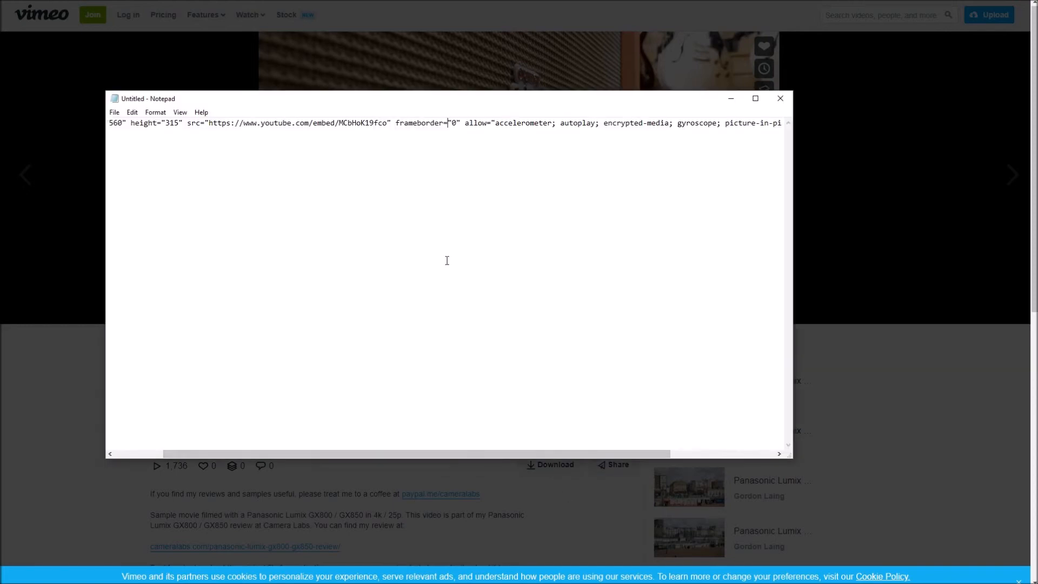
key("ctrl+a")
key("ctrl+v")
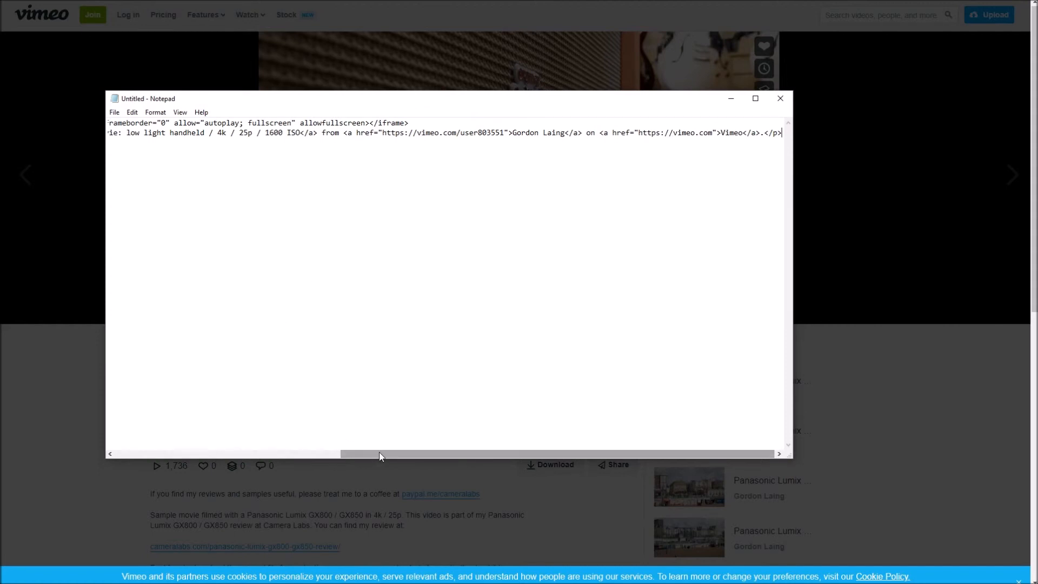
left_click_drag(409, 454, 169, 438)
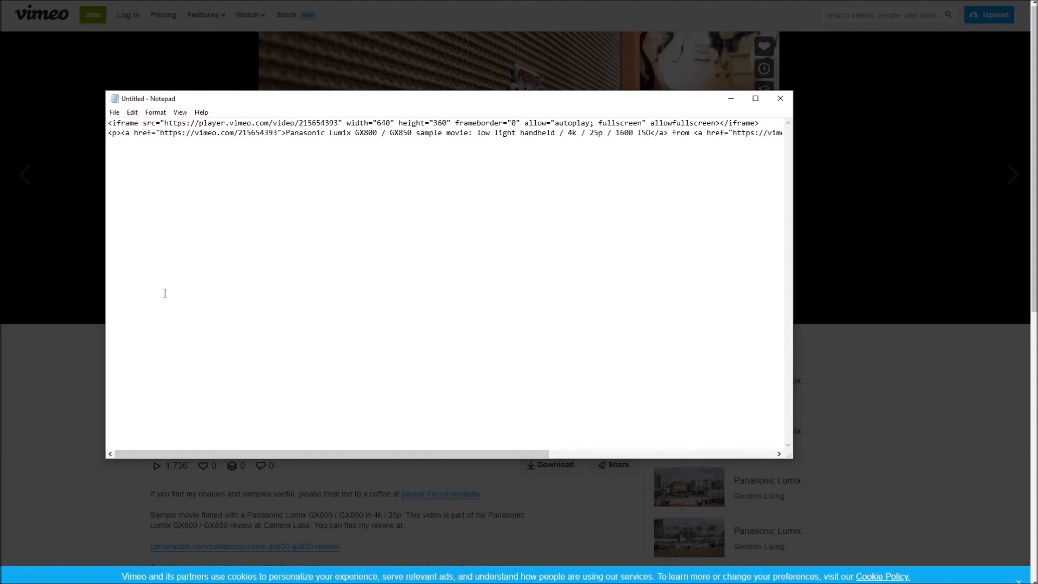
left_click_drag(165, 120, 336, 119)
key("ctrl+c")
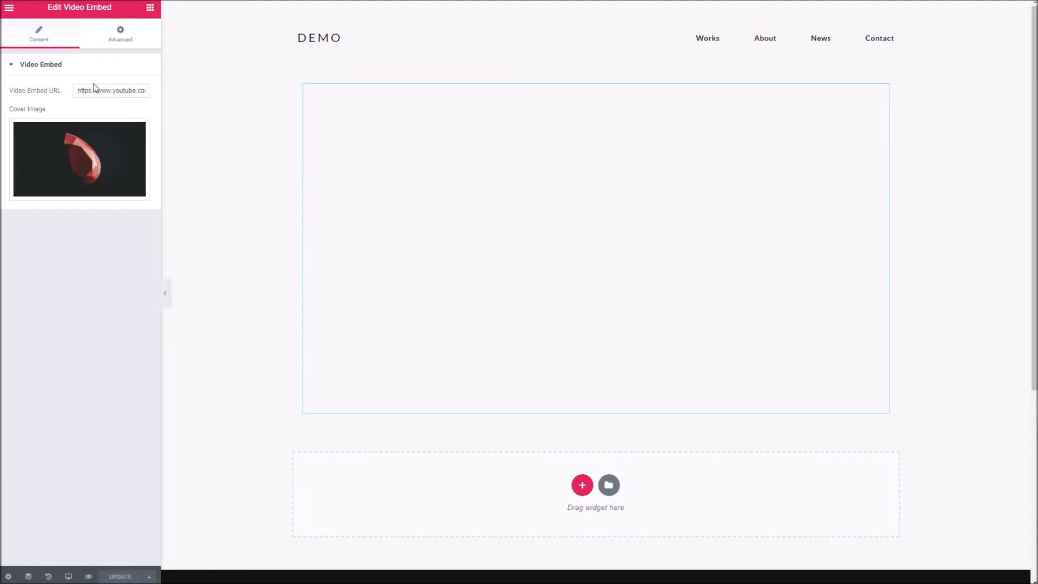
left_click(96, 75)
left_click(102, 74)
left_click(108, 90)
key("ctrl+a")
key("ctrl+v")
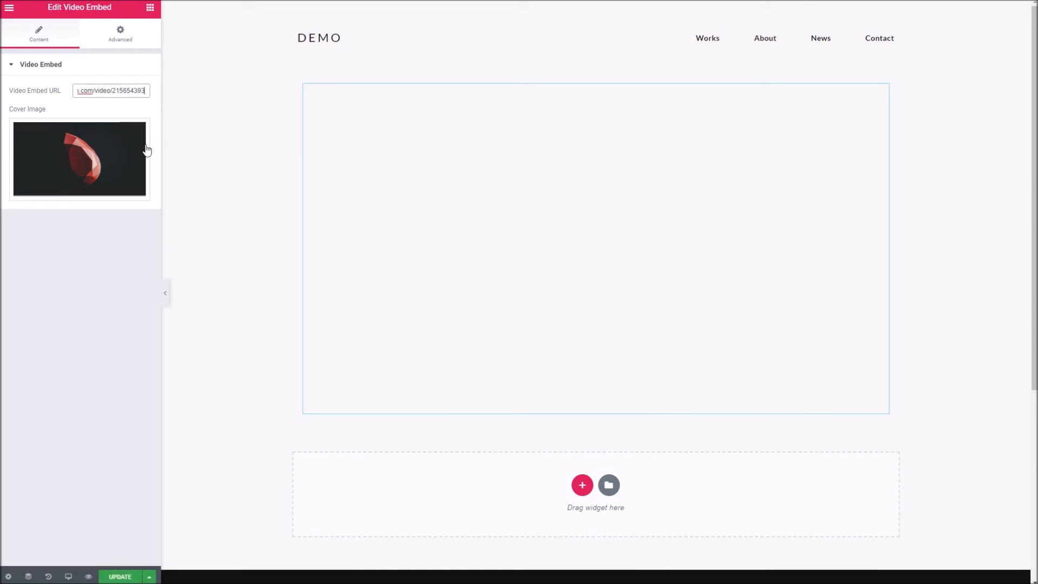
left_click(121, 574)
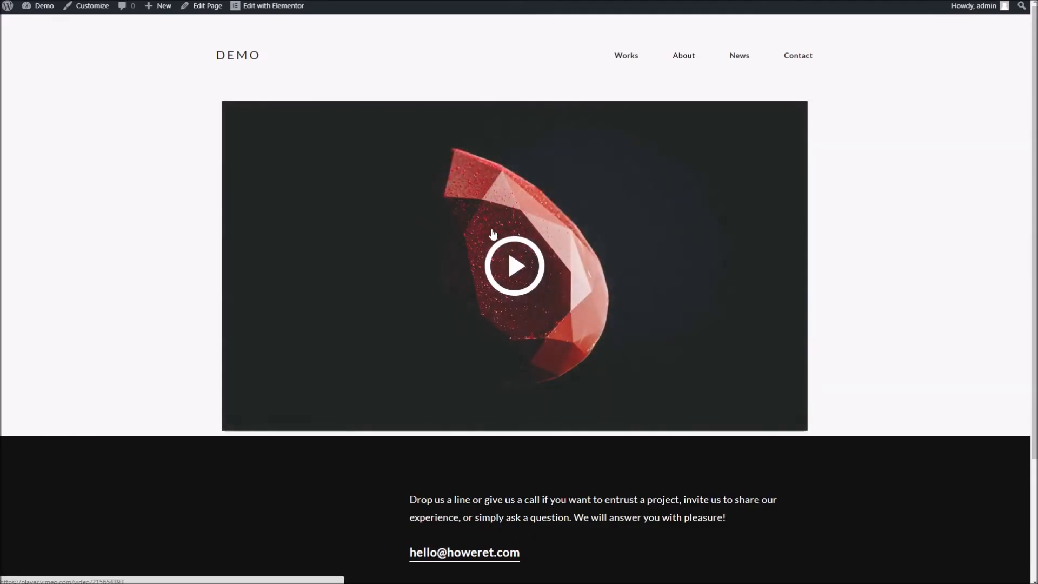
Step: Play the embedded Vimeo video in the page preview, close it and review the widget's Video Embed URL
left_click(492, 234)
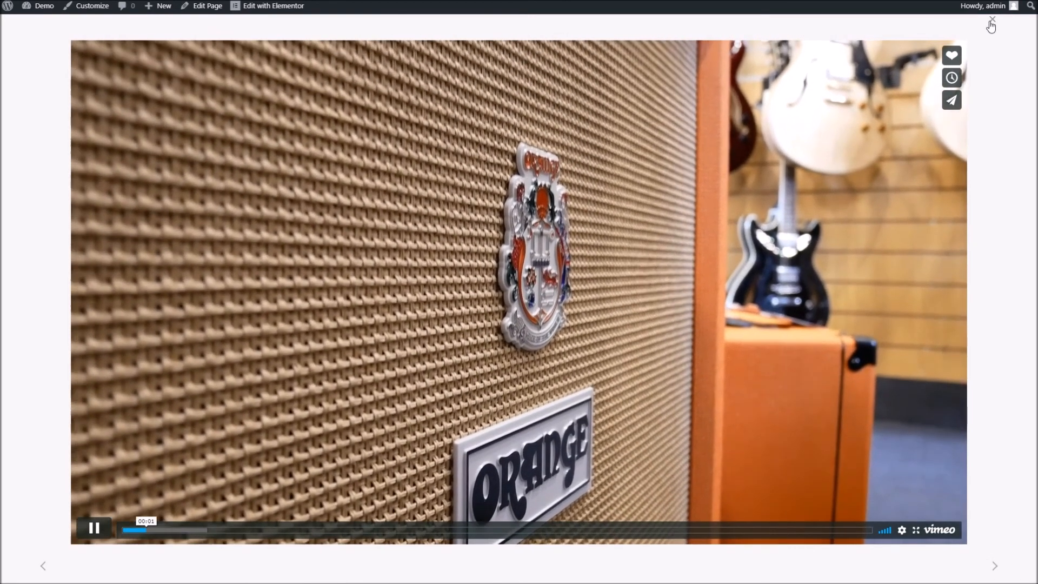
left_click(990, 22)
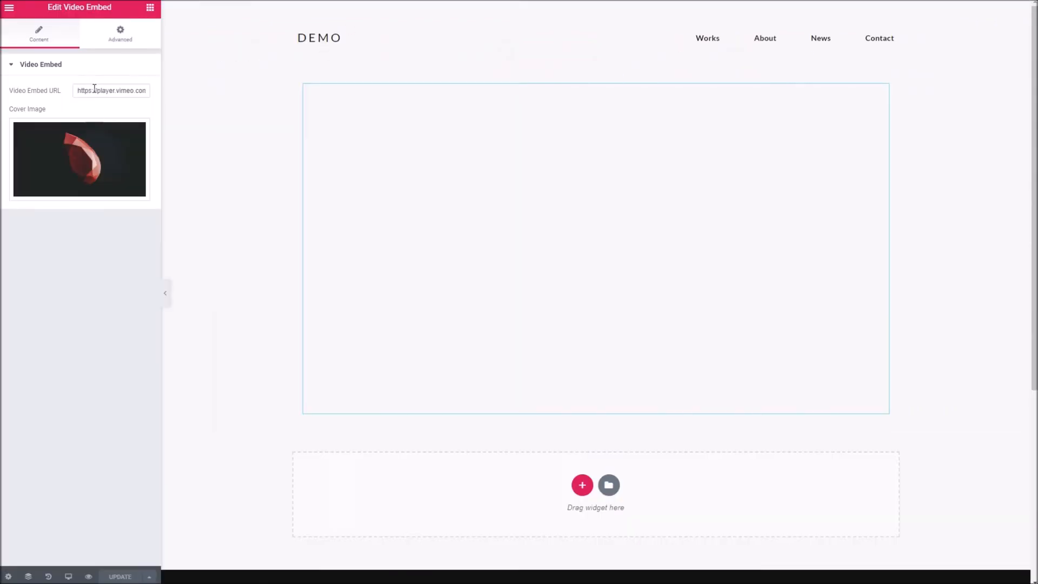
left_click_drag(94, 89, 184, 93)
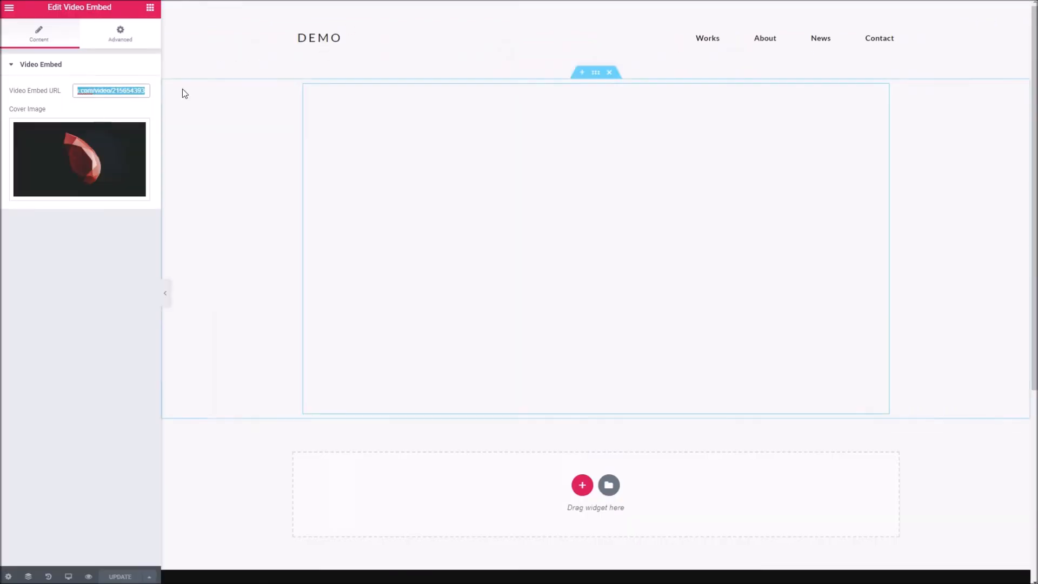
left_click(129, 89)
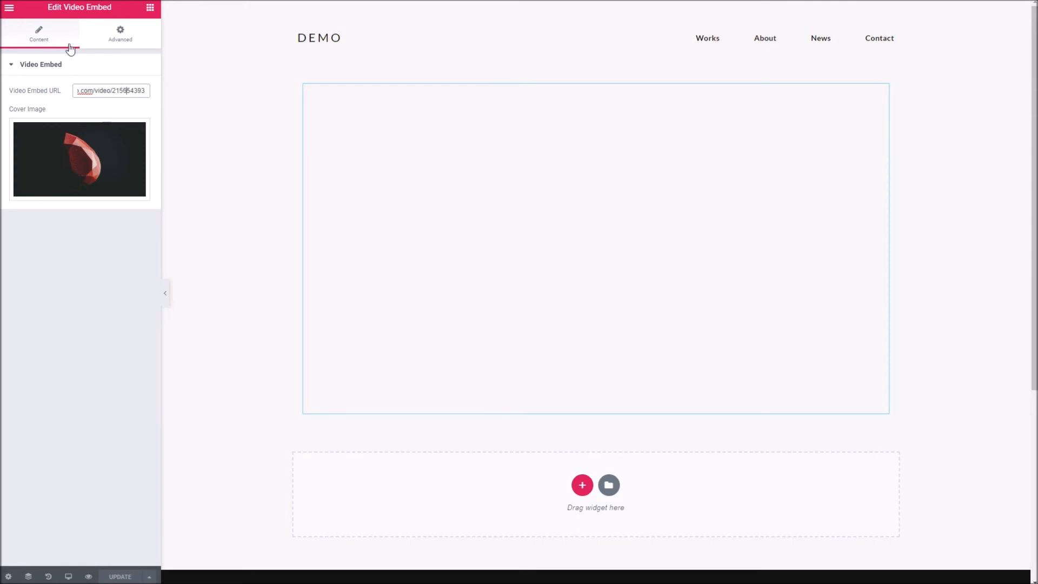
Step: Delete the video embed section and insert a Post Navigation widget from the Howeret elements in its place
left_click(608, 73)
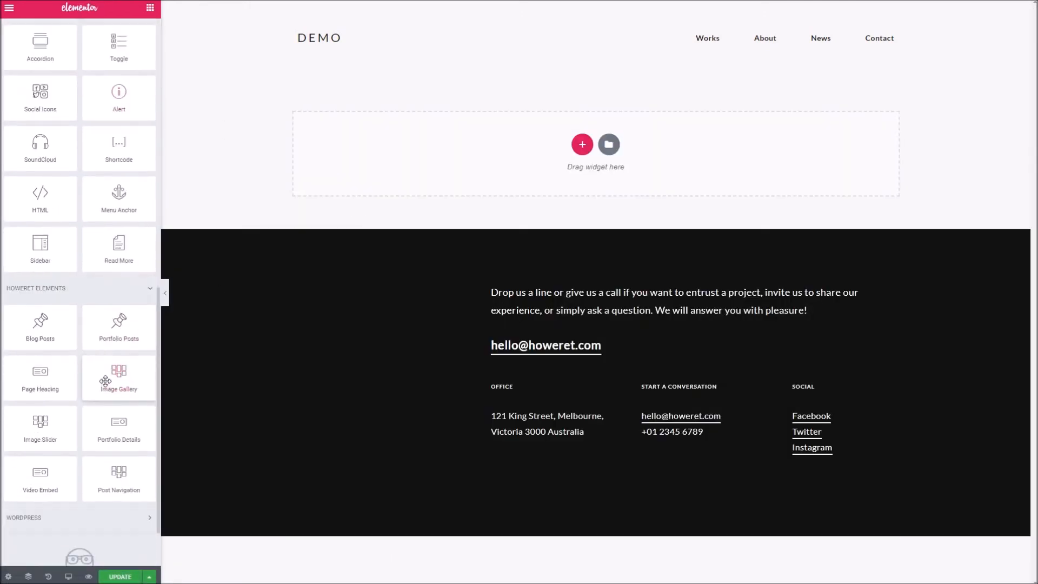
scroll(105, 381, "down", 2)
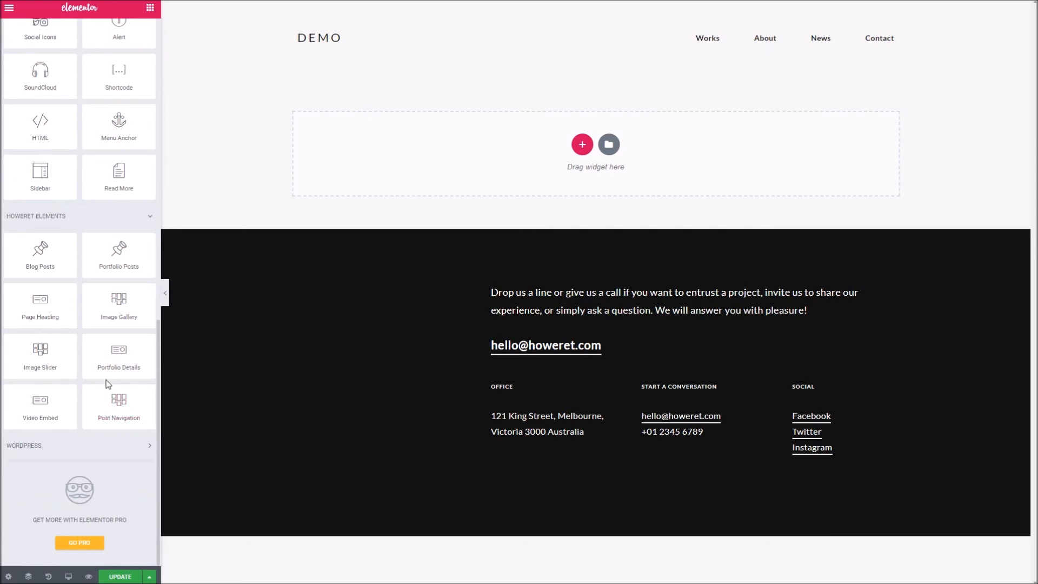
left_click_drag(118, 397, 393, 162)
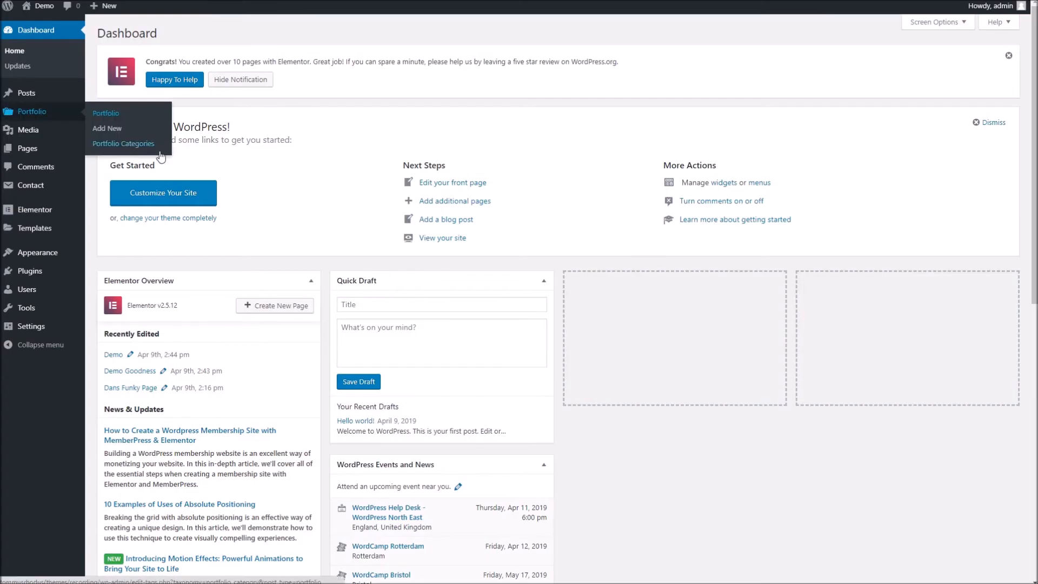
Step: Open the WordPress portfolio list and view the Frockhub item in a new tab down to the end of its page
left_click(40, 109)
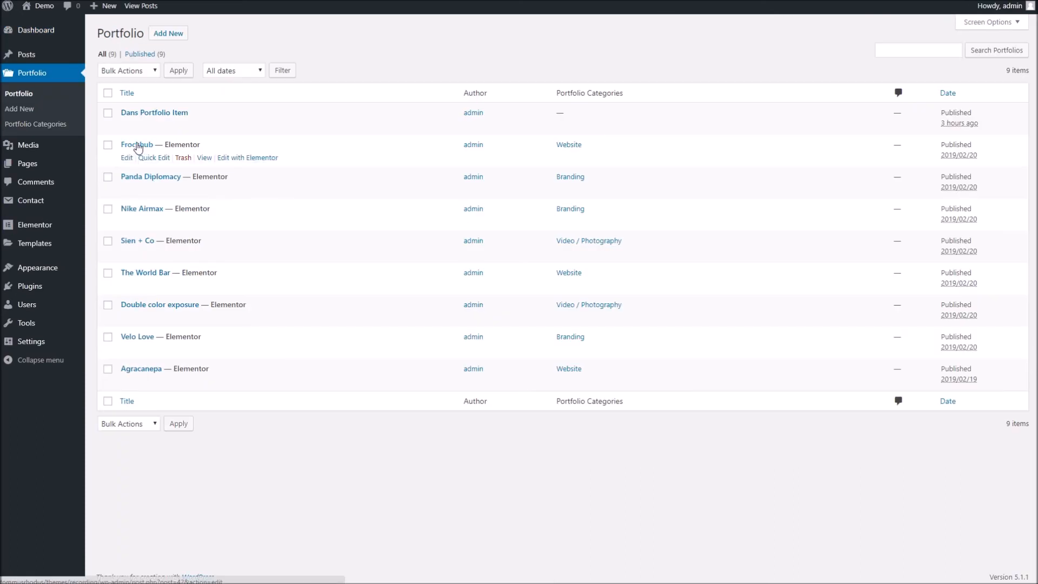
right_click(204, 158)
left_click(243, 168)
key("ctrl+Tab")
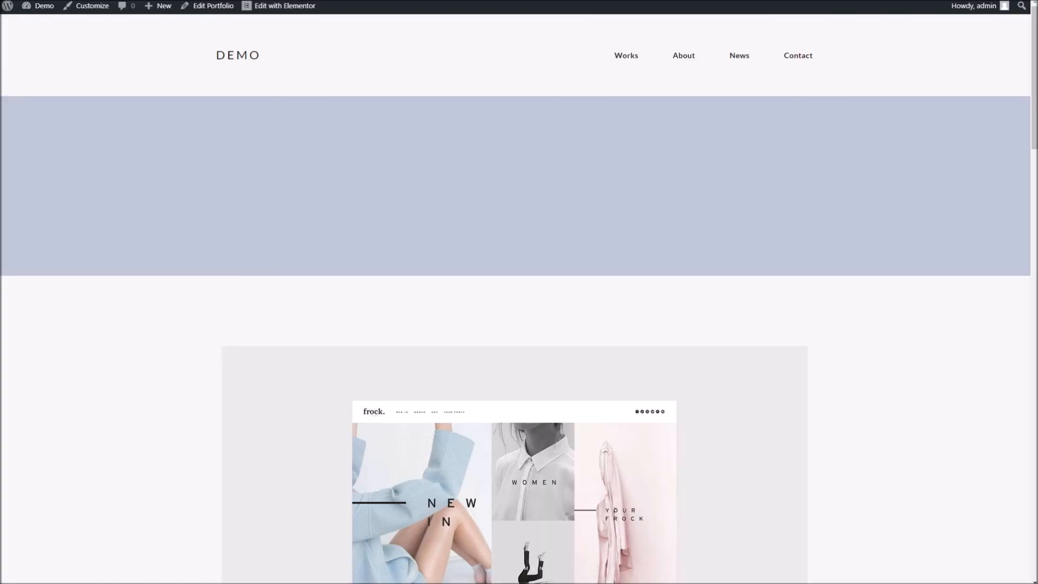
scroll(431, 340, "down", 20)
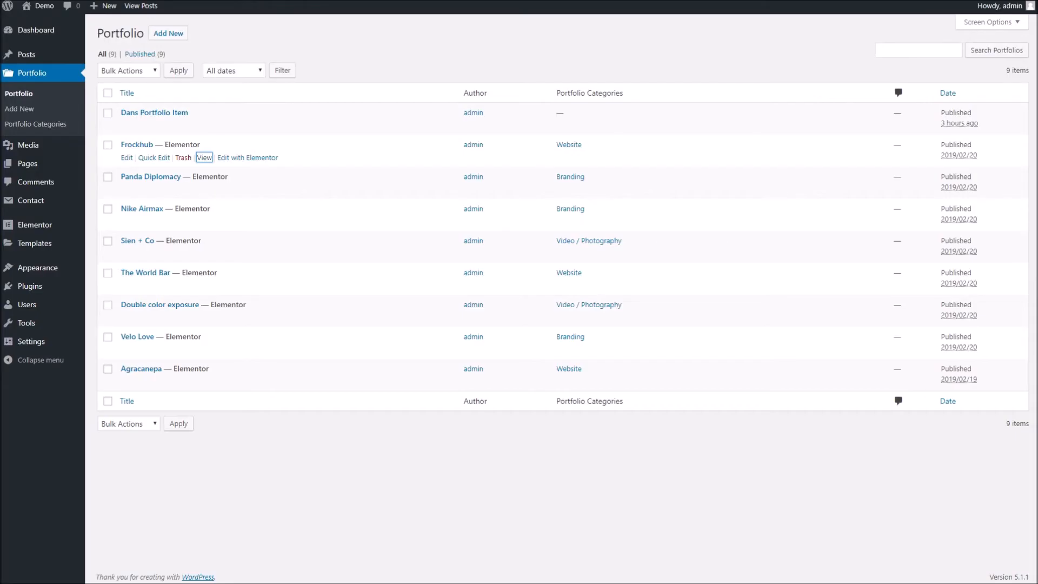
mouse_move(144, 194)
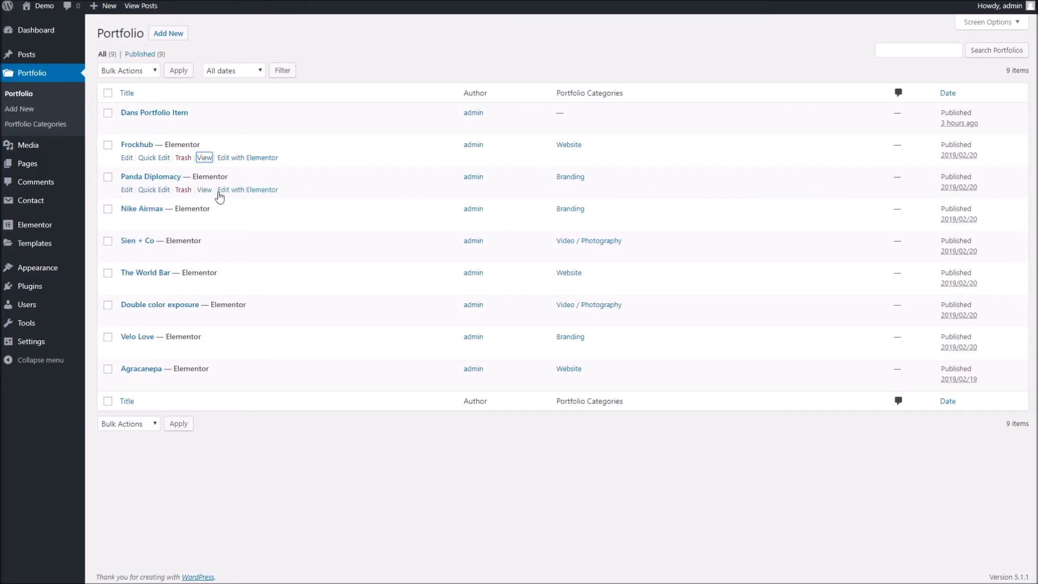